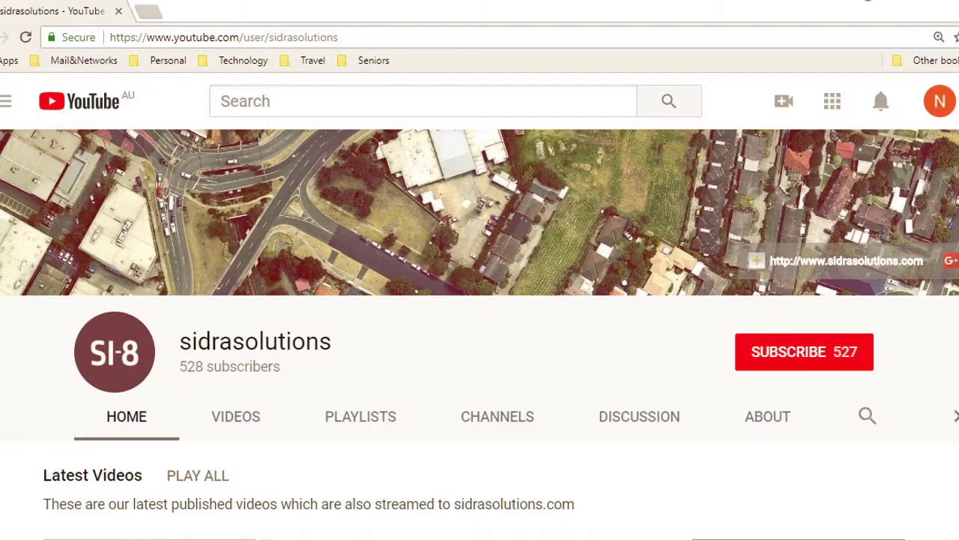
Subscribe to the sidrasolutions YouTube channel with all notifications turned on.
click(810, 356)
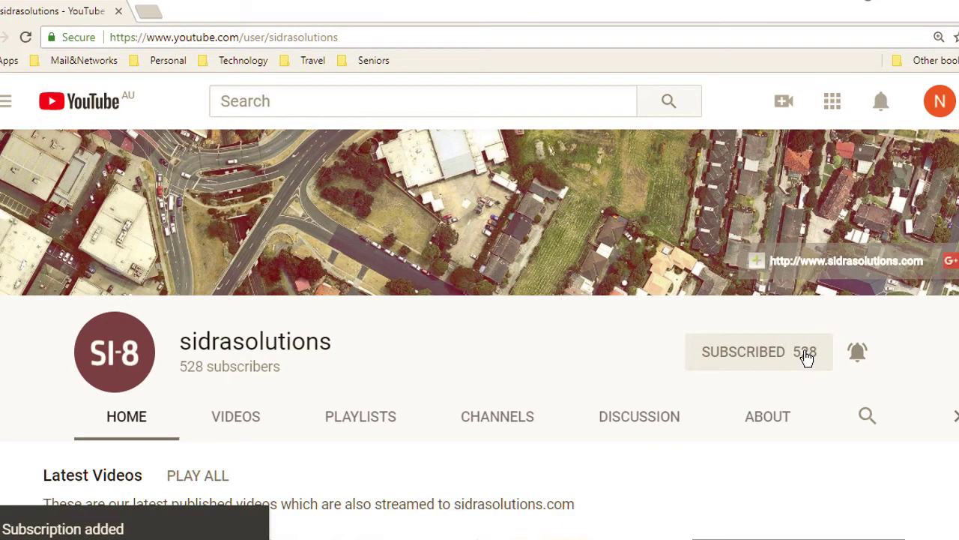
click(861, 358)
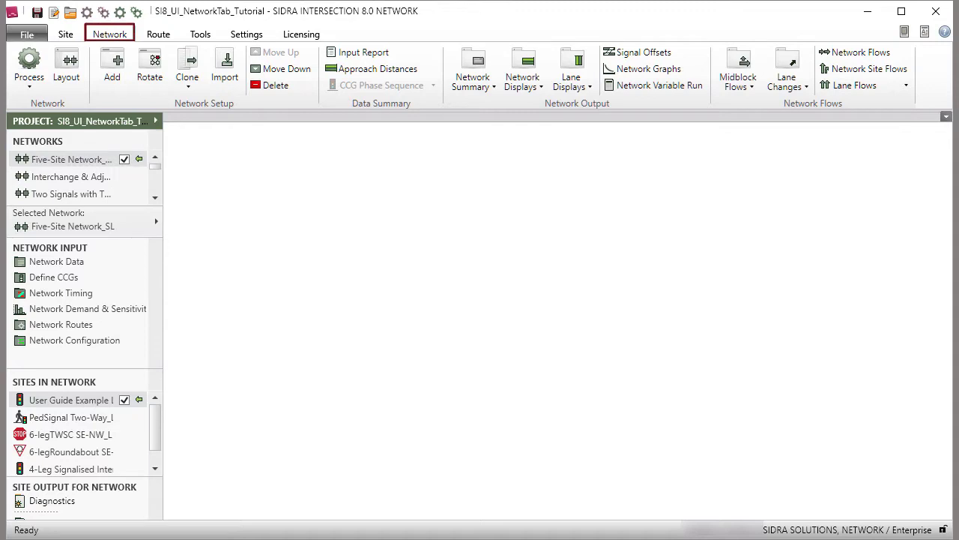
Build a new Project1 network from Site1, Site2 and Site3, then add StopSignNS_L to Large Network L.
click(66, 35)
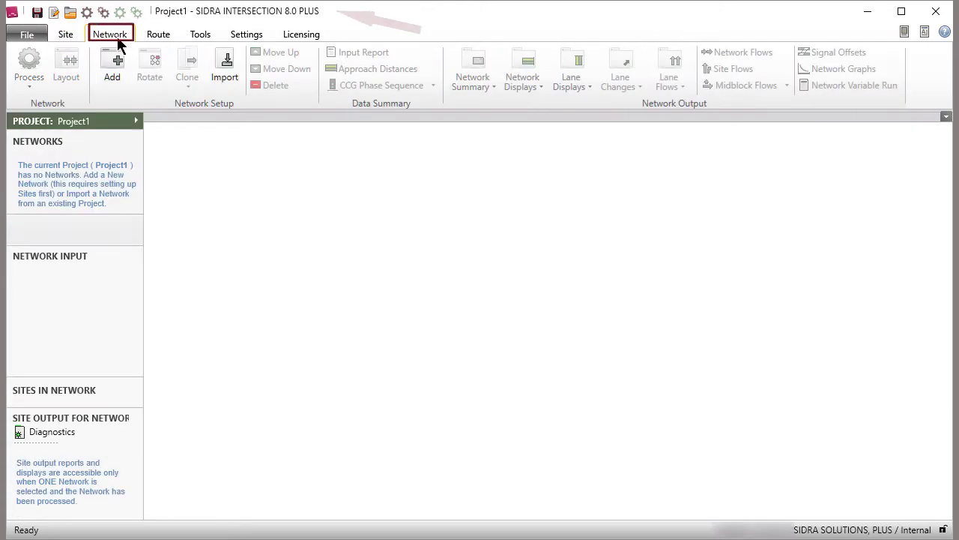
click(112, 67)
drag(946, 261, 958, 261)
drag(178, 118, 423, 296)
drag(171, 142, 609, 293)
drag(179, 152, 941, 294)
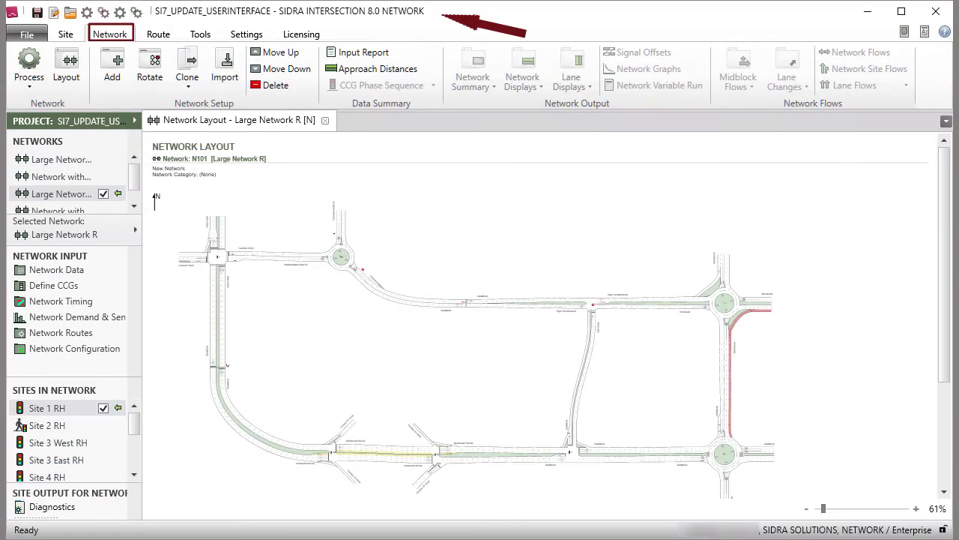
click(73, 161)
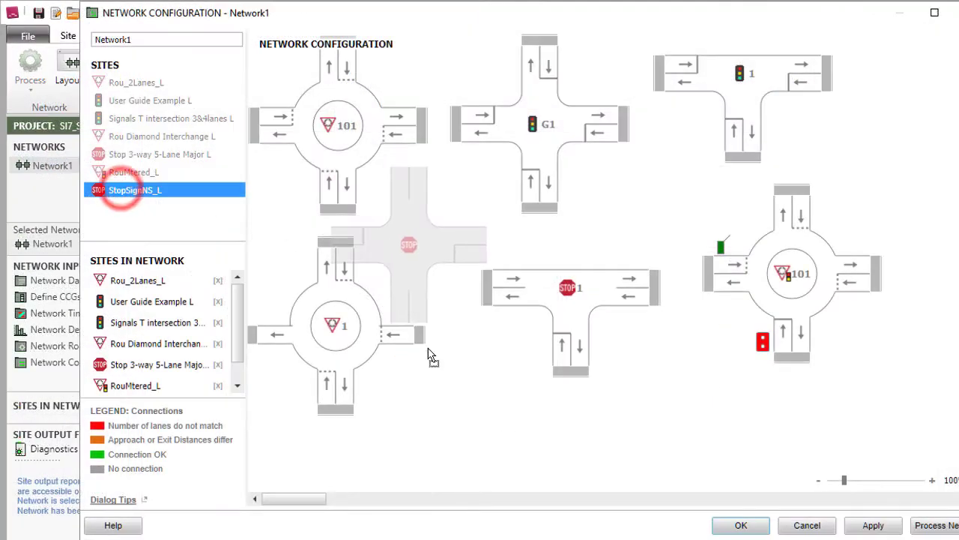
drag(431, 358, 467, 474)
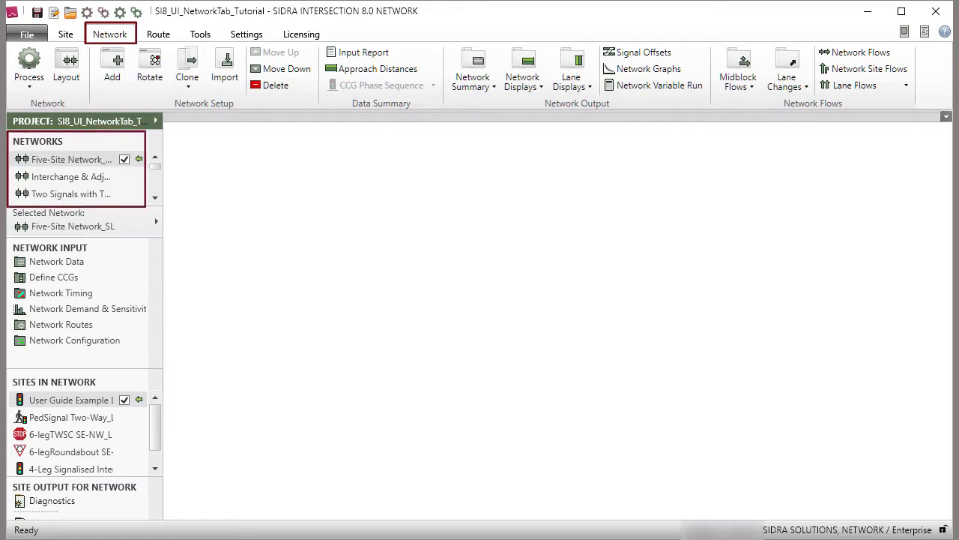
Make Interchange & Adjacent Signals_US the current network and view its context menu.
mouse_move(153, 165)
mouse_down()
mouse_move(149, 193)
mouse_move(150, 159)
mouse_up()
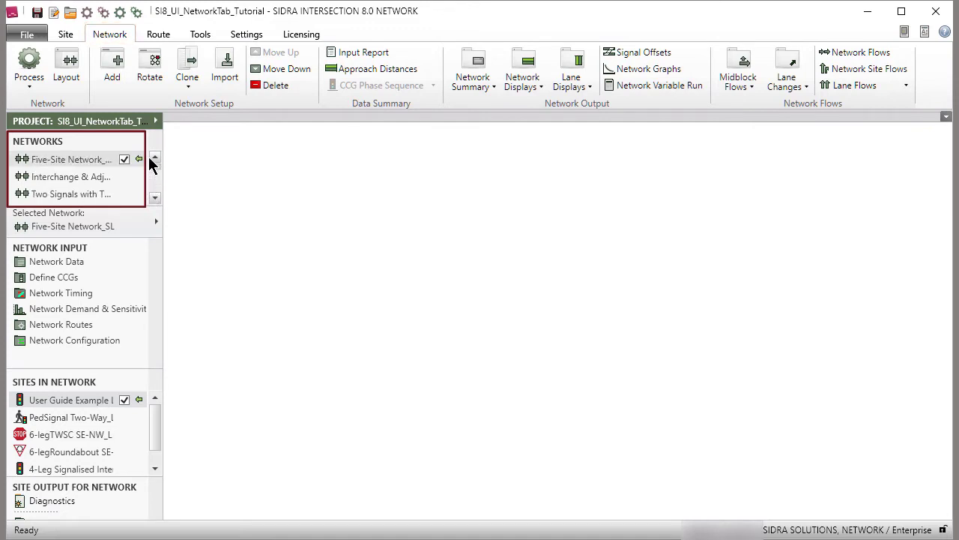
click(48, 177)
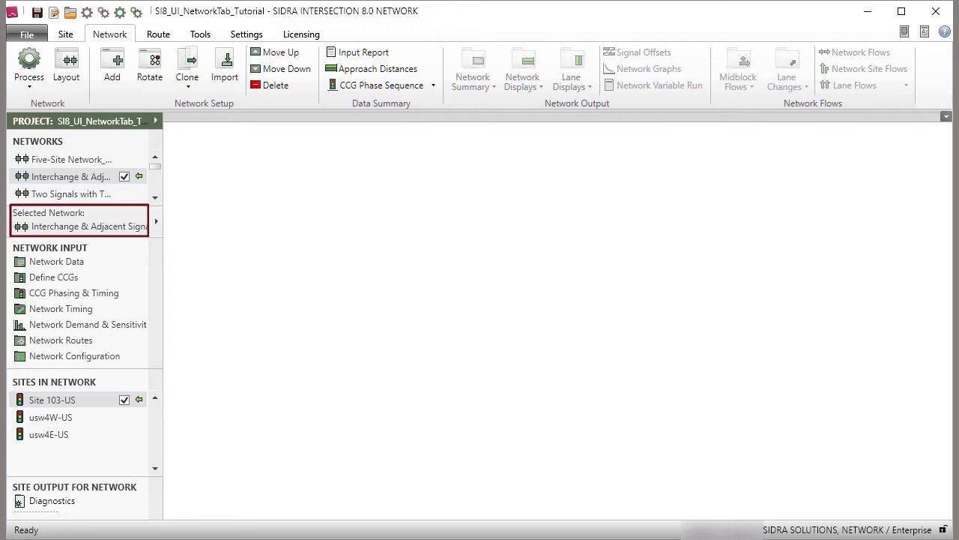
right_click(72, 178)
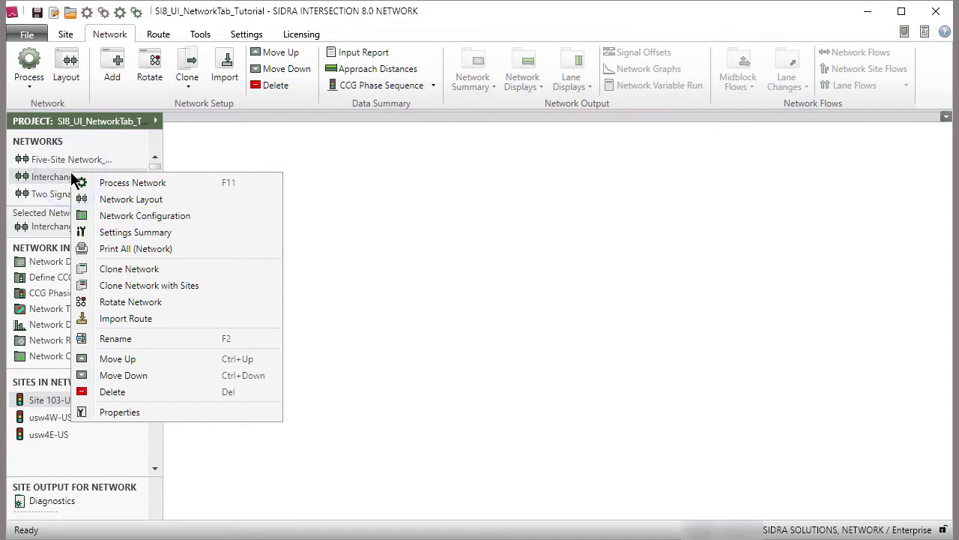
key(Escape)
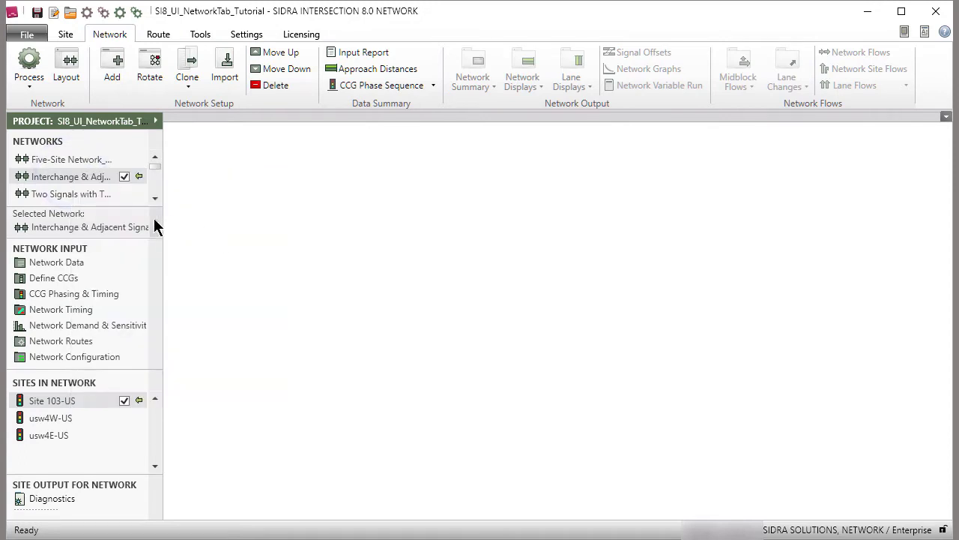
View the context menus for the Selected Network row and for the whole project.
right_click(153, 222)
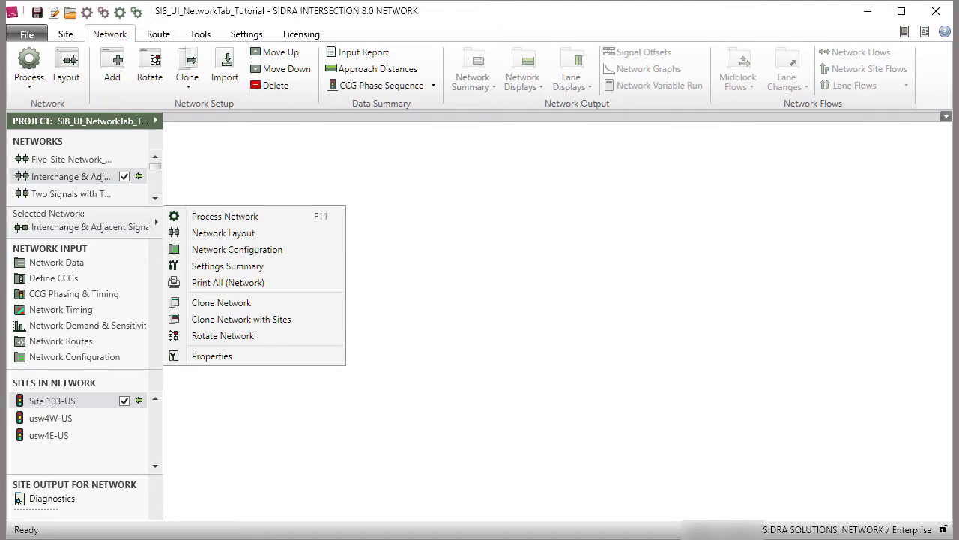
key(Escape)
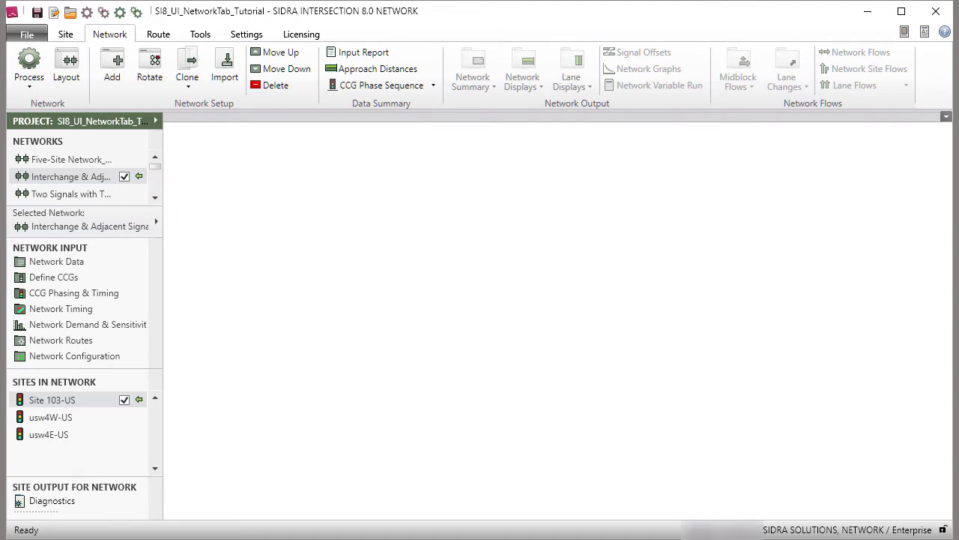
click(156, 121)
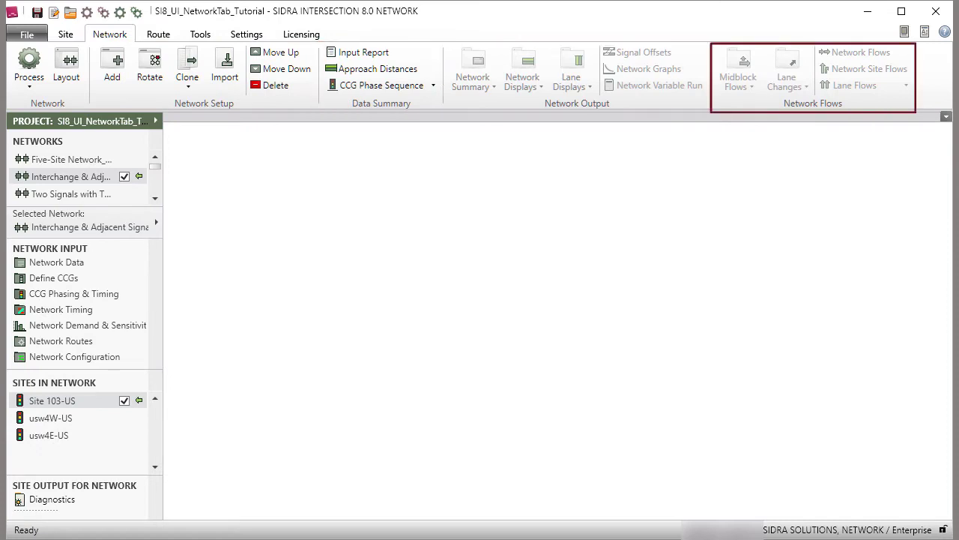
Show the Interchange & Adjacent Signals_US network layout and set its zoom to 90%.
click(67, 70)
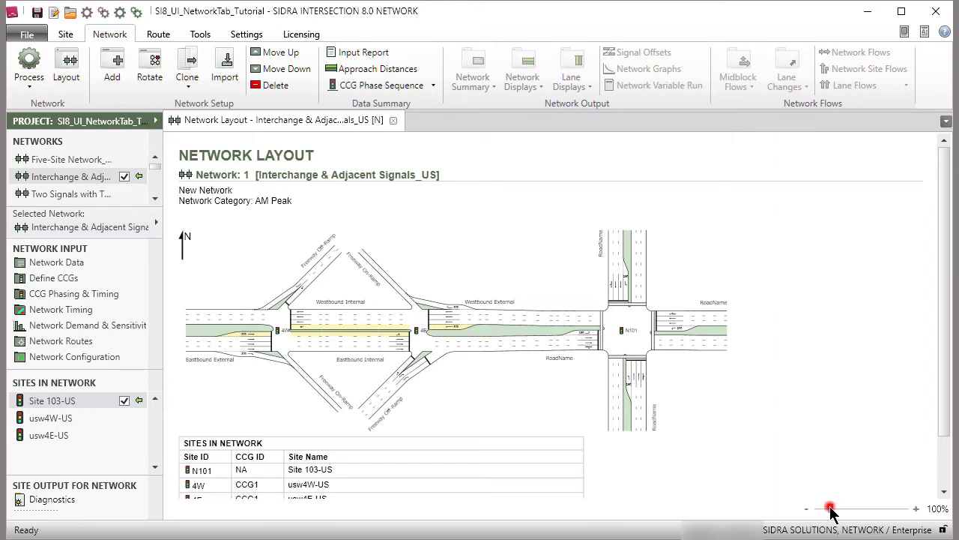
drag(830, 508, 845, 513)
click(936, 509)
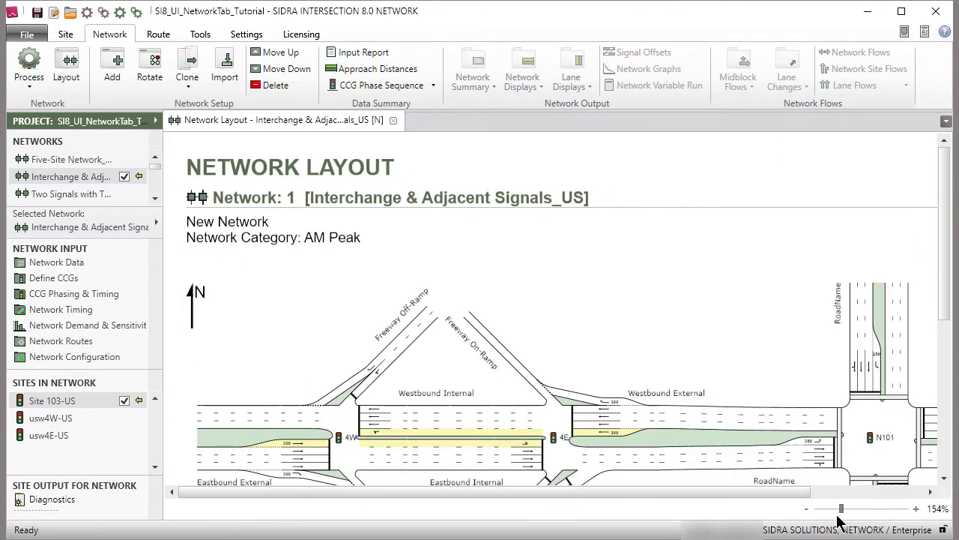
click(937, 510)
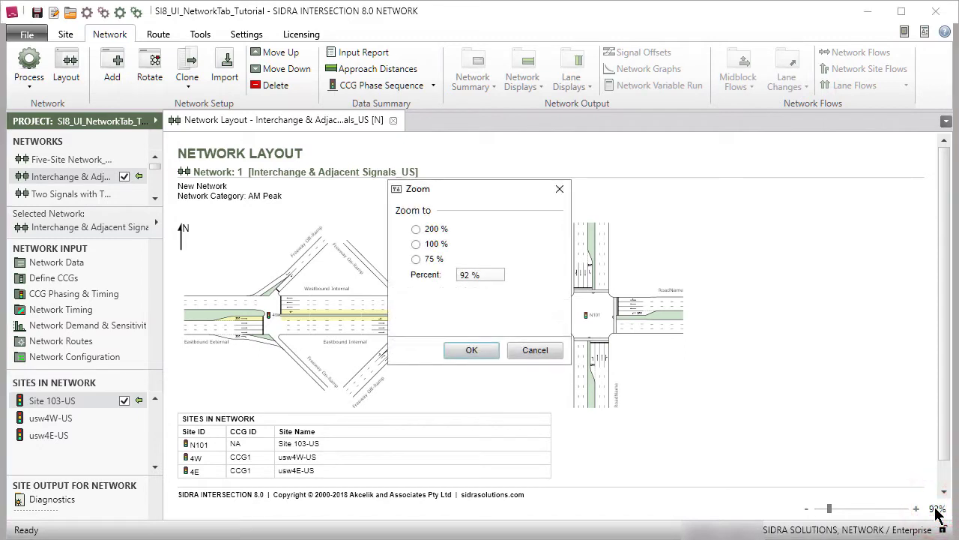
click(468, 274)
key(BackSpace)
key(BackSpace)
text(90)
click(474, 347)
Open the Two Signals with TWSC between-R network layout at 90% zoom.
click(78, 195)
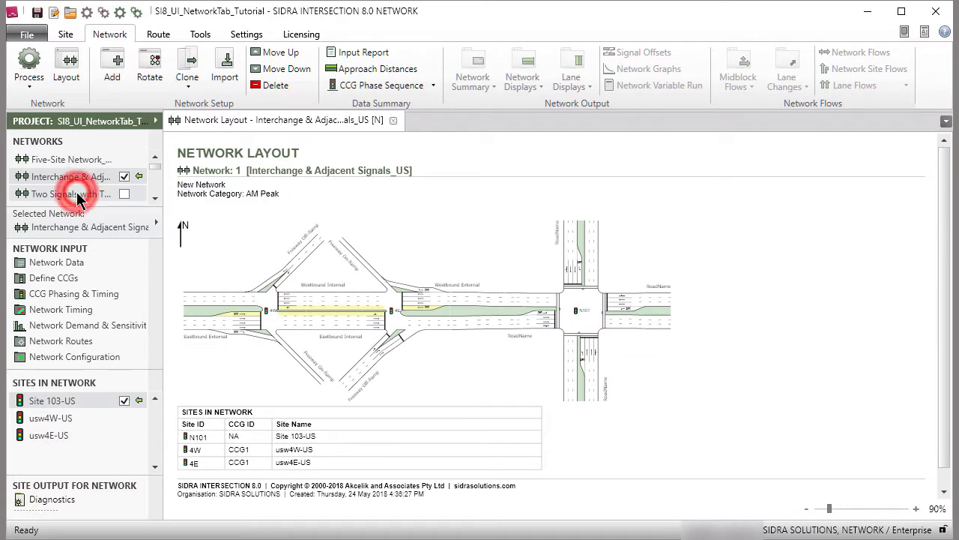
double_click(78, 195)
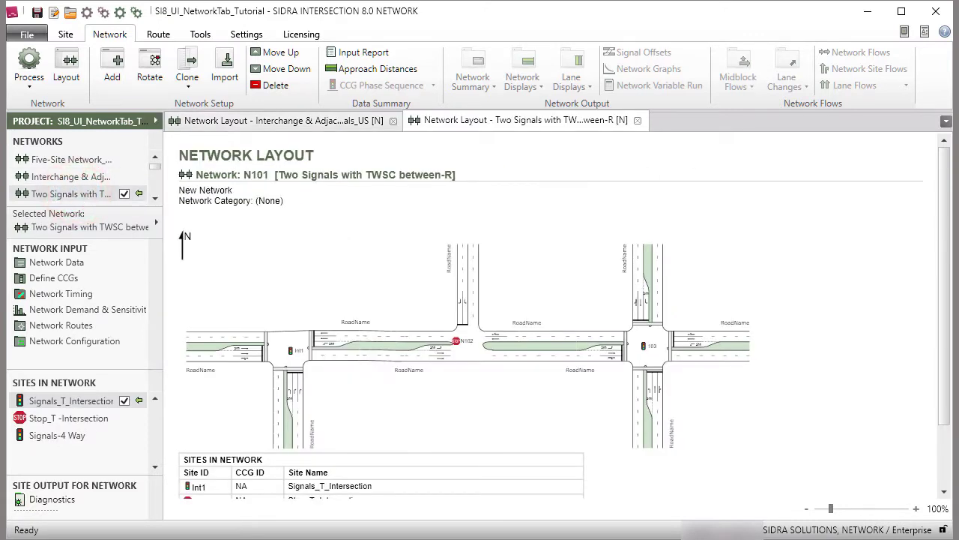
drag(832, 509, 829, 509)
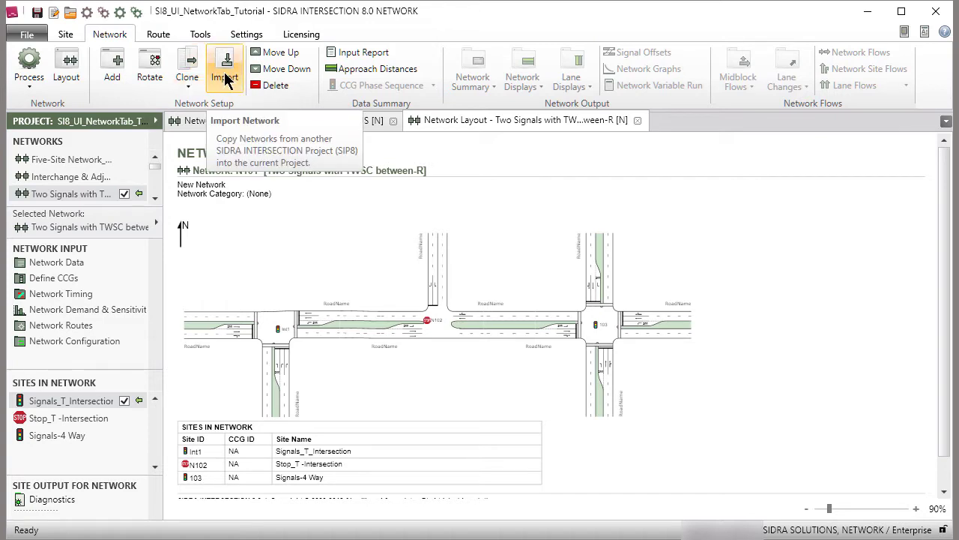
click(280, 52)
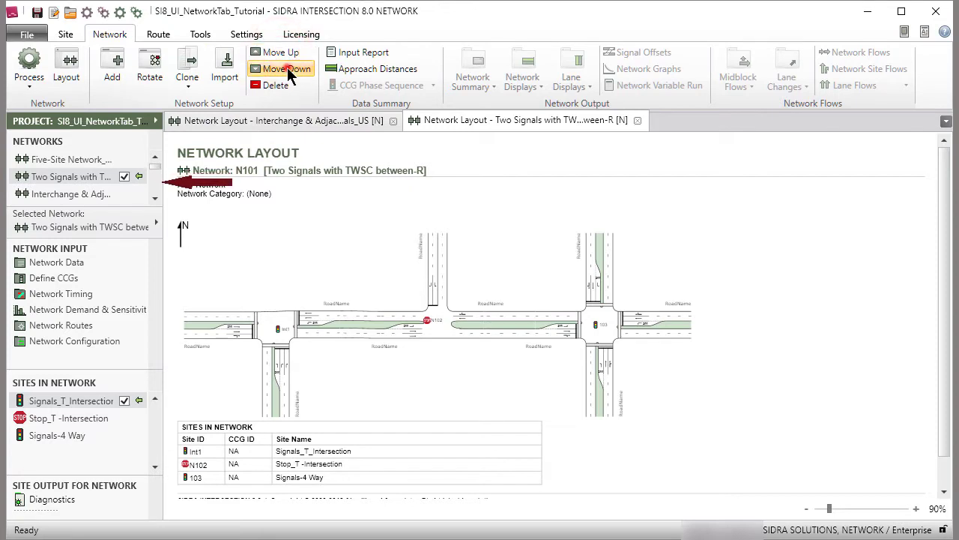
click(287, 67)
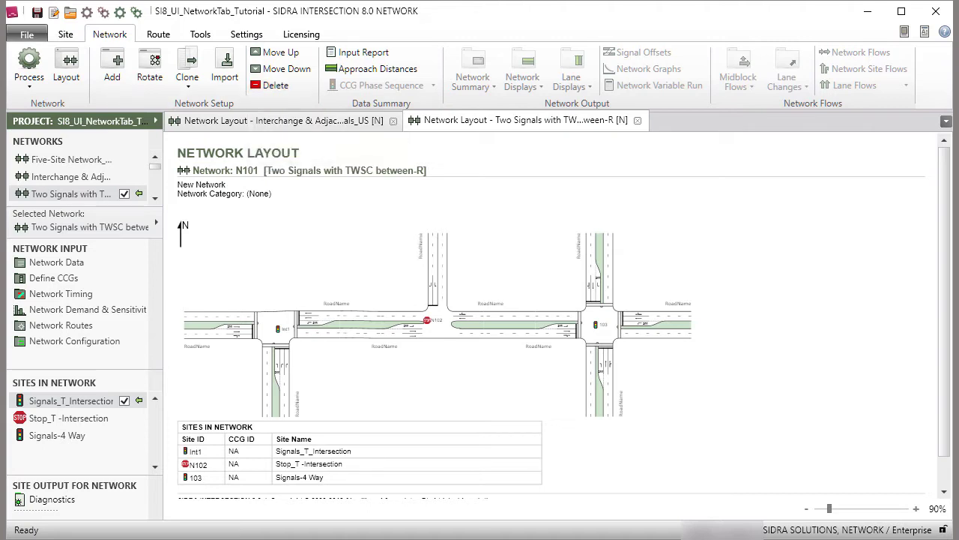
Generate the Network Input Report and the Approach Distances display for Two Signals with TWSC between-R.
click(389, 53)
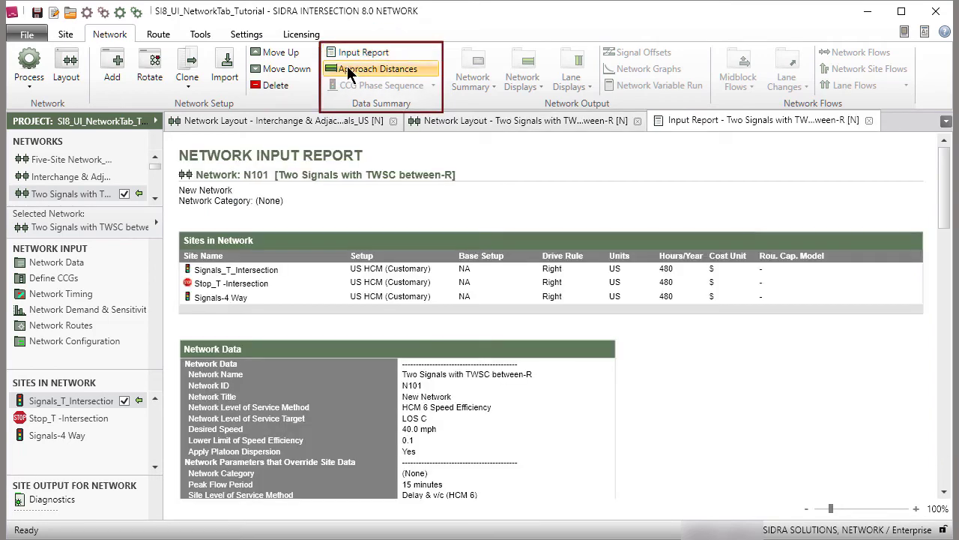
click(367, 68)
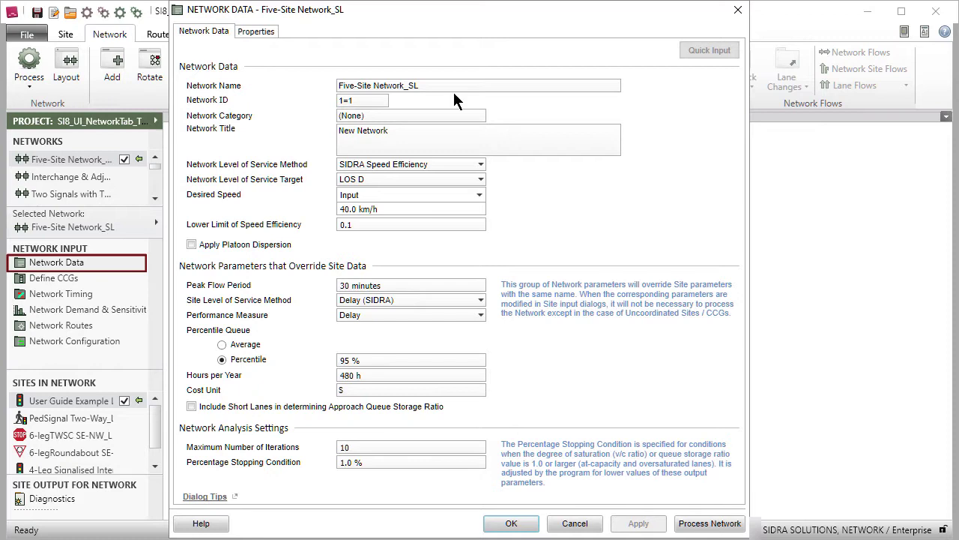
Review the Five-Site Network_SL Network Data fields and accept them unchanged.
drag(422, 84, 330, 85)
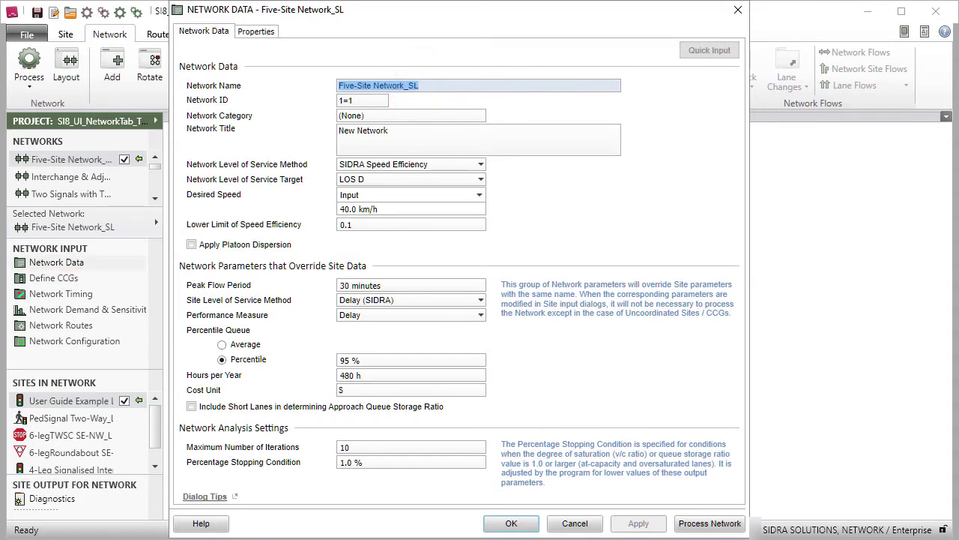
click(57, 297)
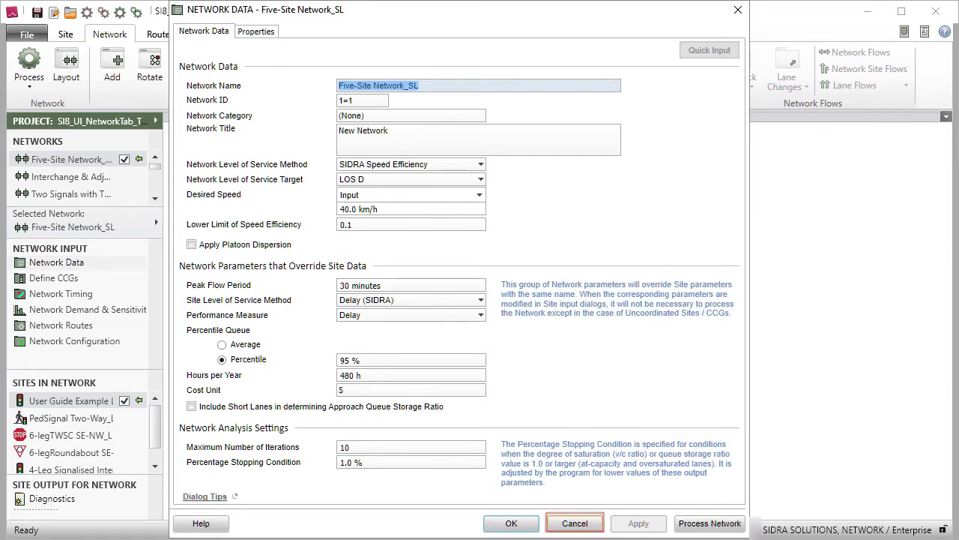
click(510, 523)
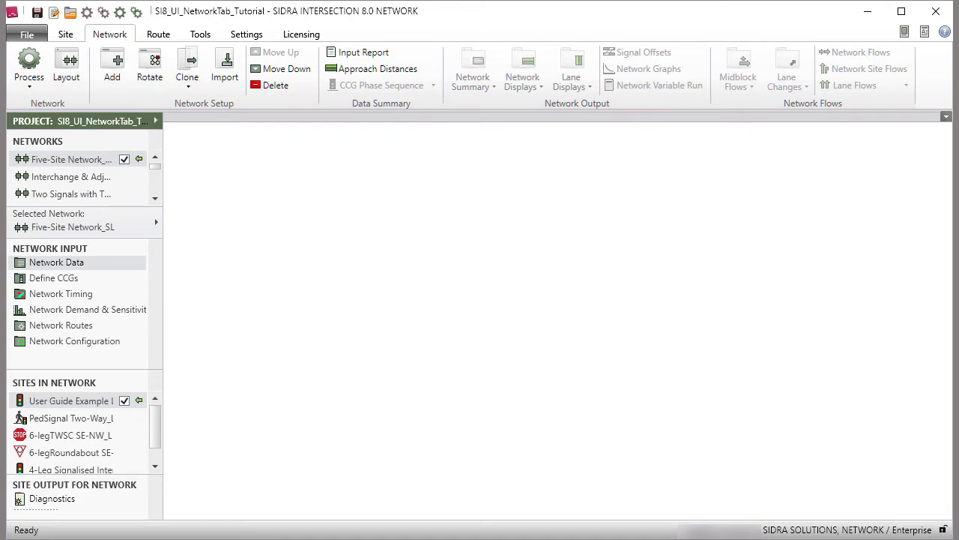
Check the Five-Site Network_SL configuration diagram, close it, and save the project.
click(113, 341)
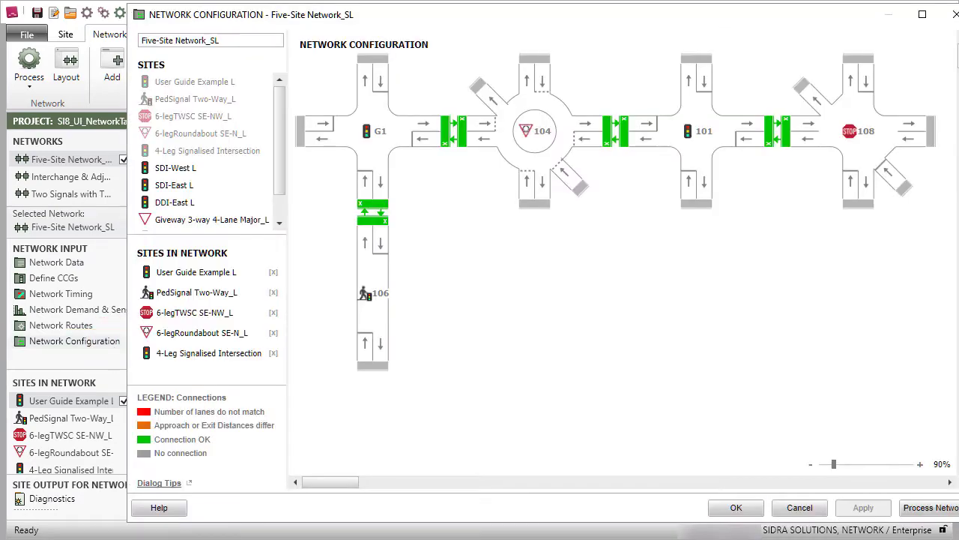
click(737, 508)
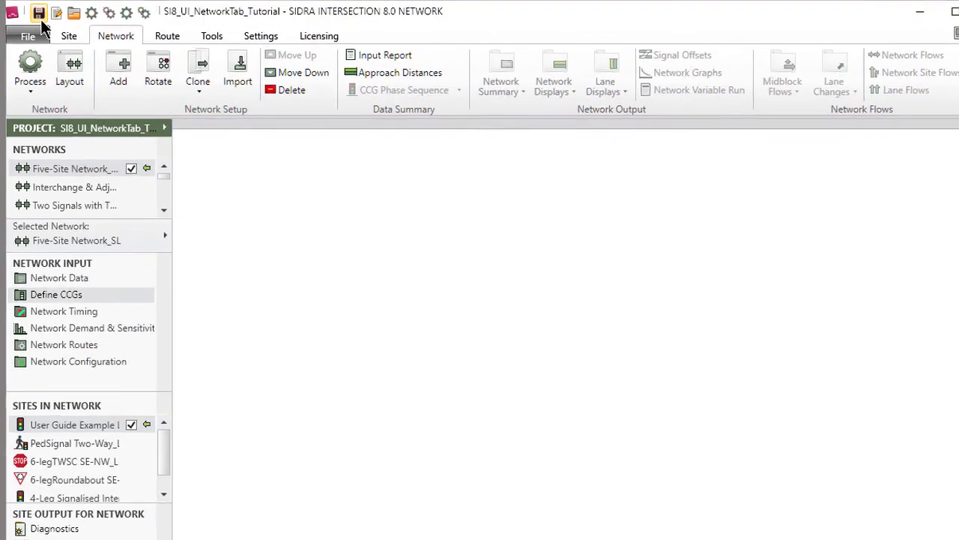
click(41, 18)
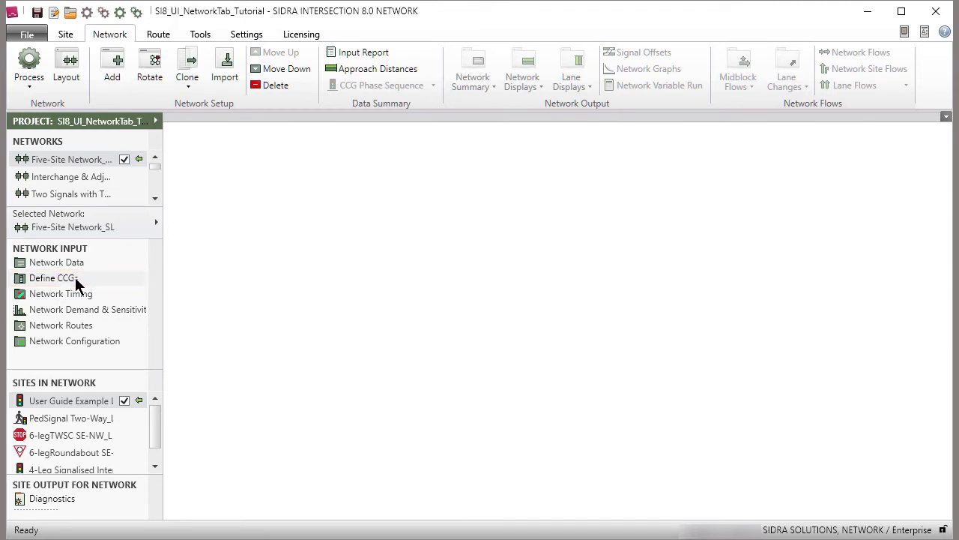
Add a new common control group named EastEnd to Interchange & Adjacent Signals_US.
click(41, 183)
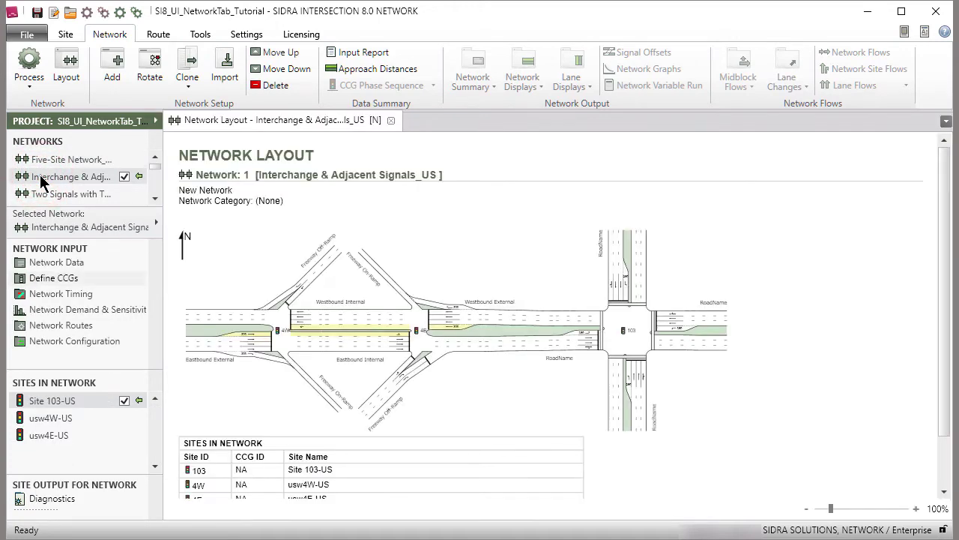
click(64, 279)
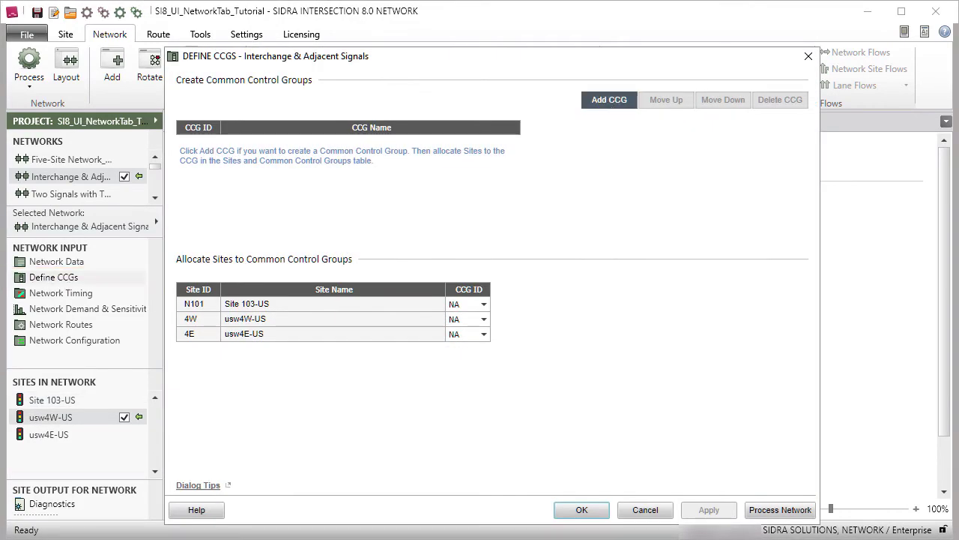
click(605, 100)
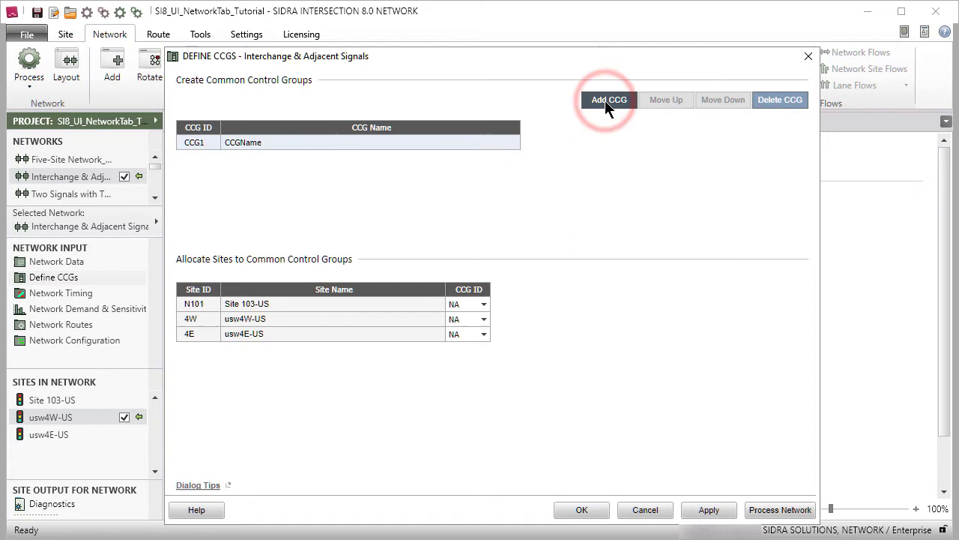
click(270, 144)
drag(270, 144, 225, 144)
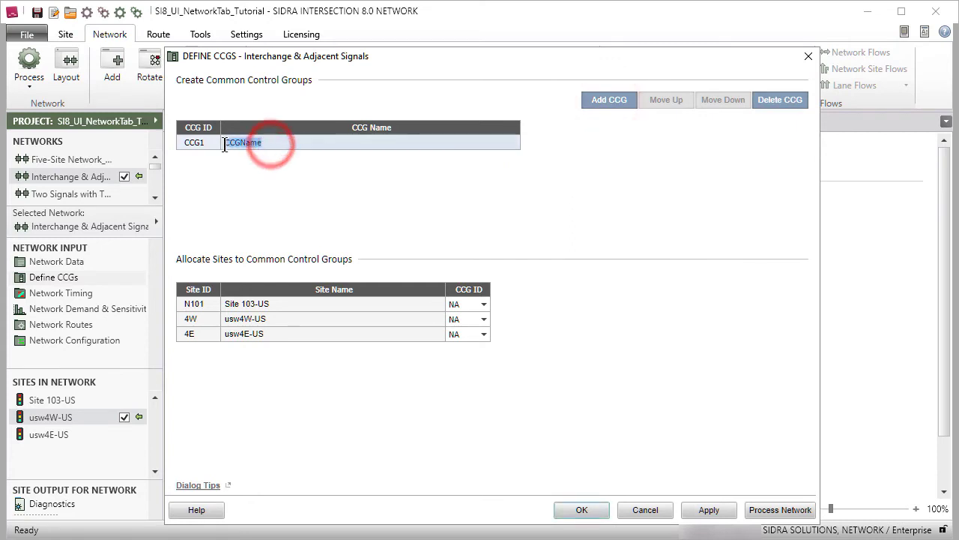
text(East)
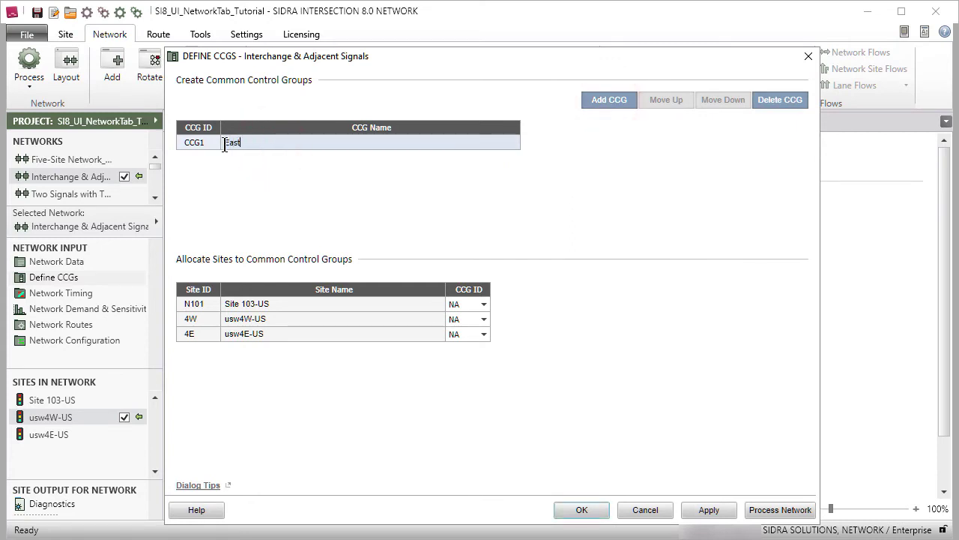
text(End)
Assign sites 4W and 4E to CCG1 - EastEnd, leaving site 103 unassigned.
click(479, 320)
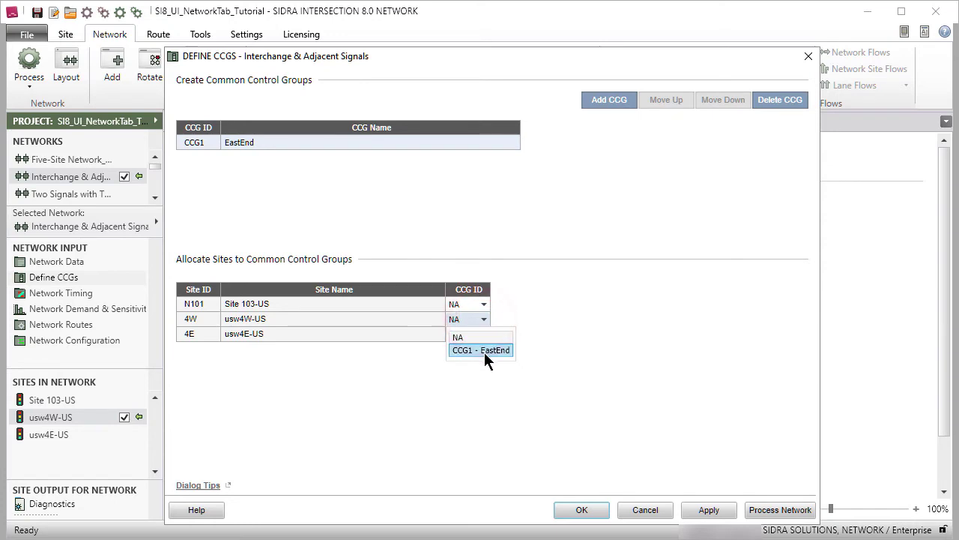
click(484, 350)
click(483, 335)
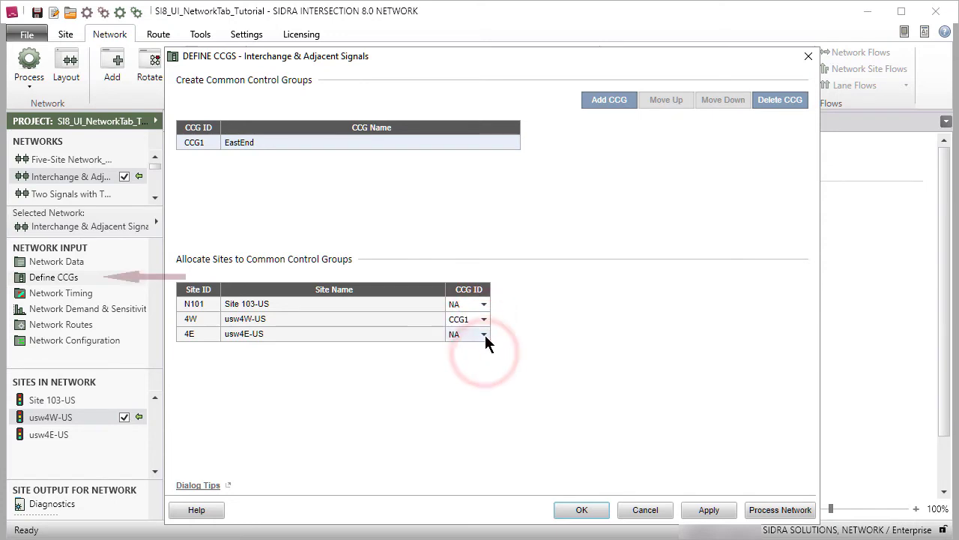
click(485, 365)
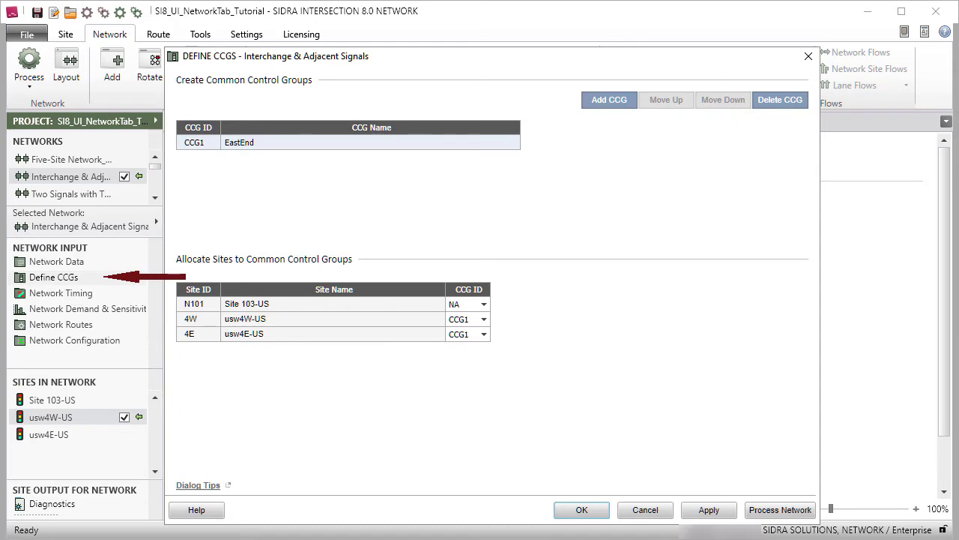
click(582, 513)
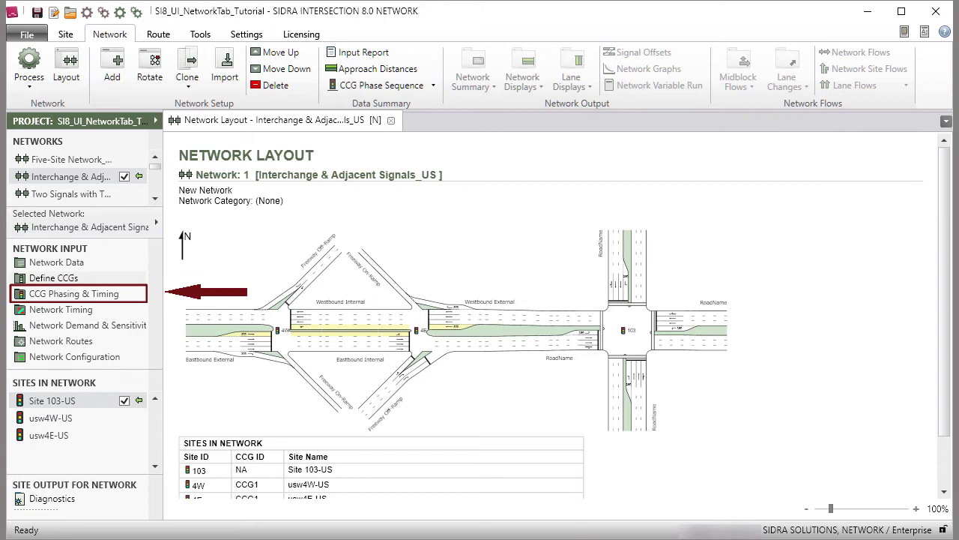
Step through EastEnd's Sequences, Sequence Editor, Phase & Sequence Data, Timing Options and Advanced pages.
click(64, 294)
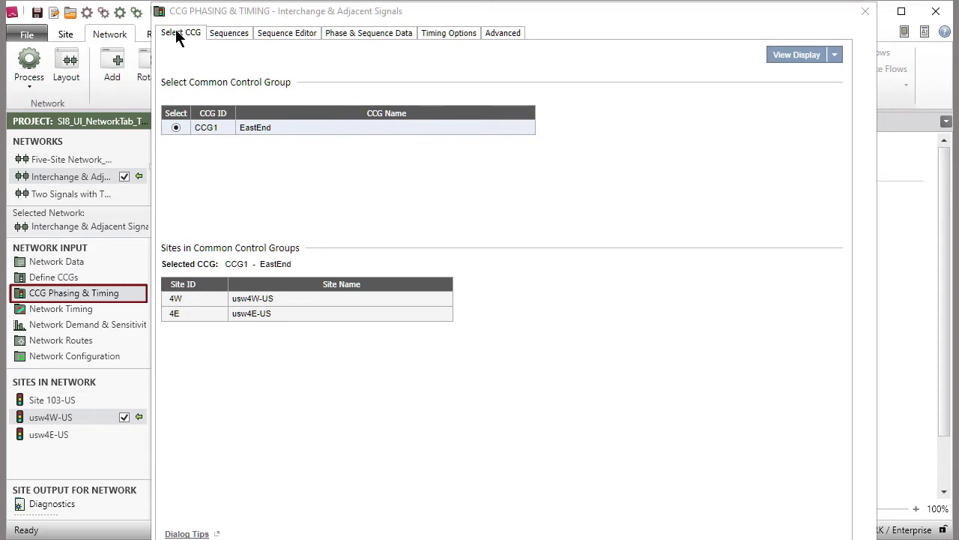
click(226, 34)
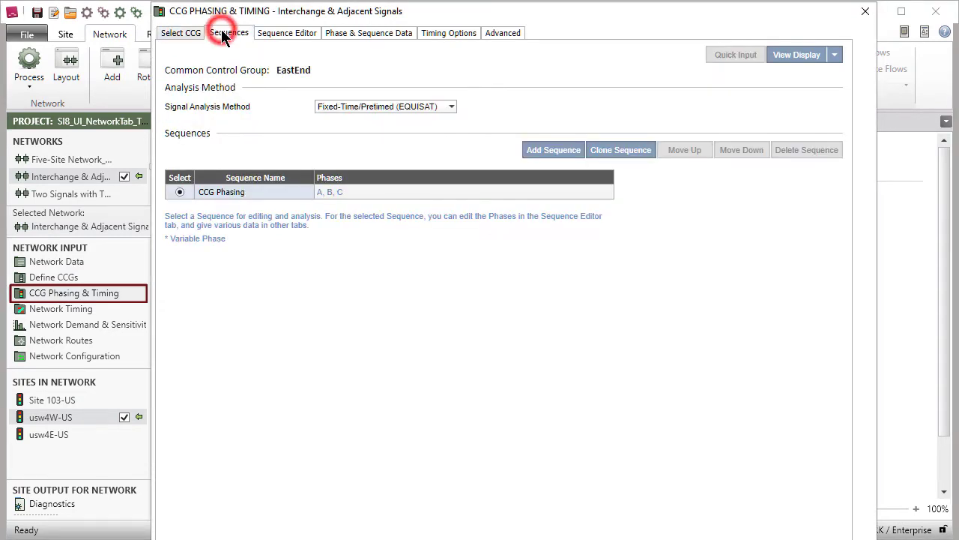
click(302, 34)
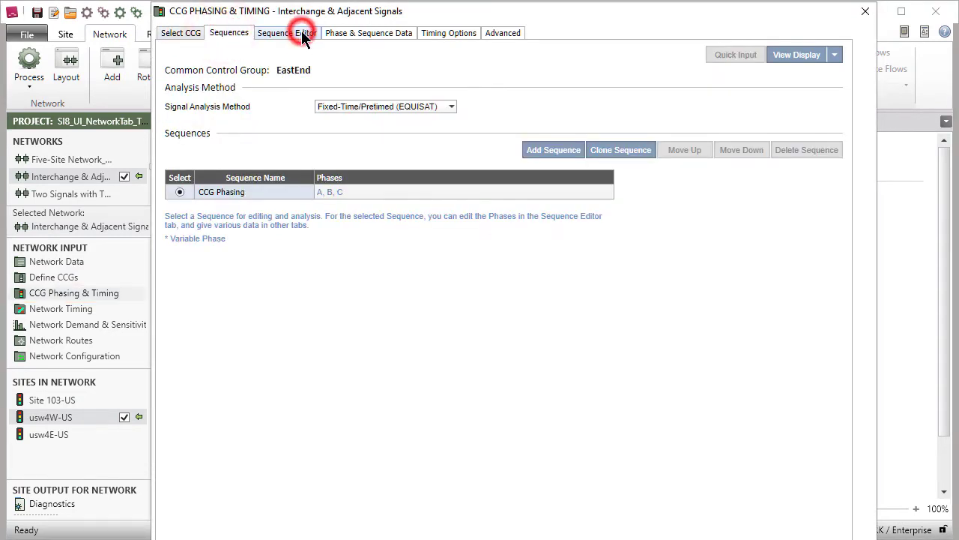
click(353, 34)
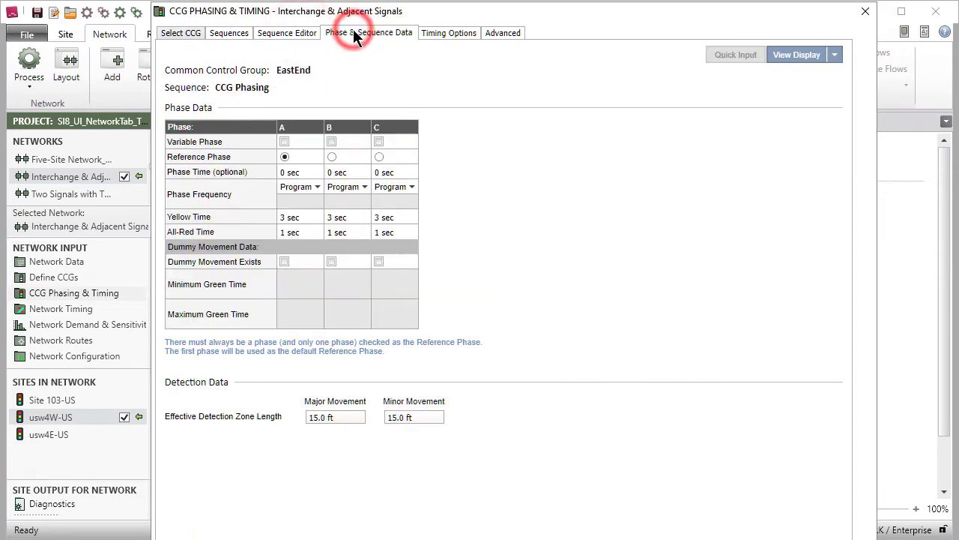
click(450, 33)
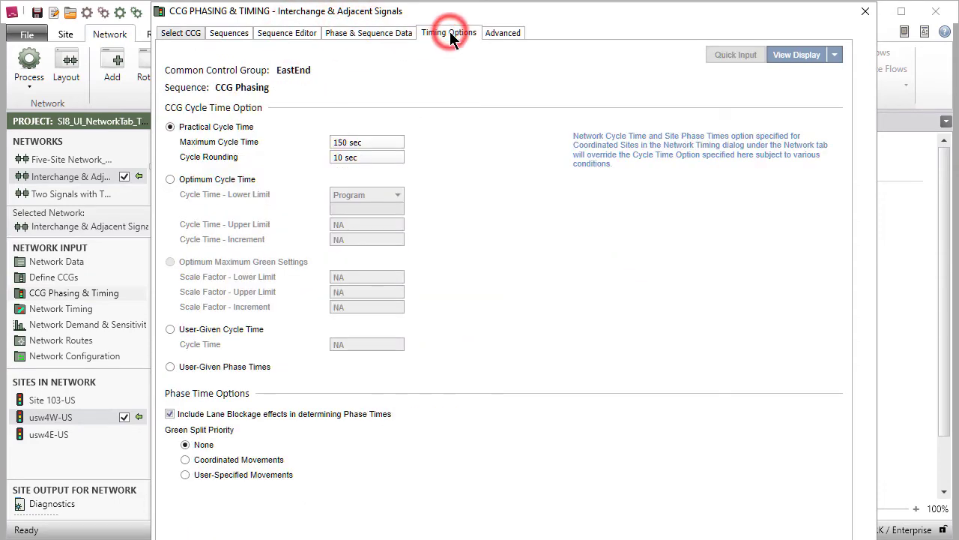
click(496, 33)
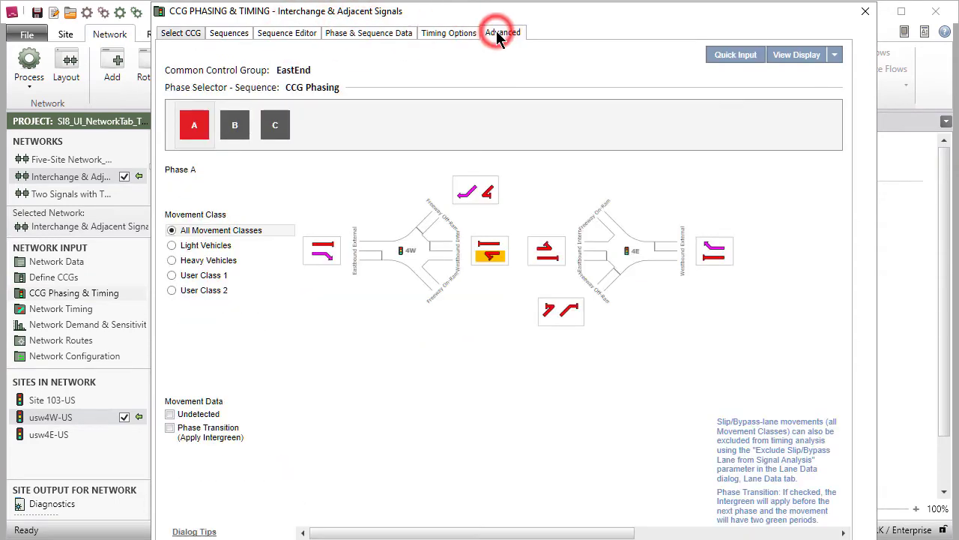
click(298, 37)
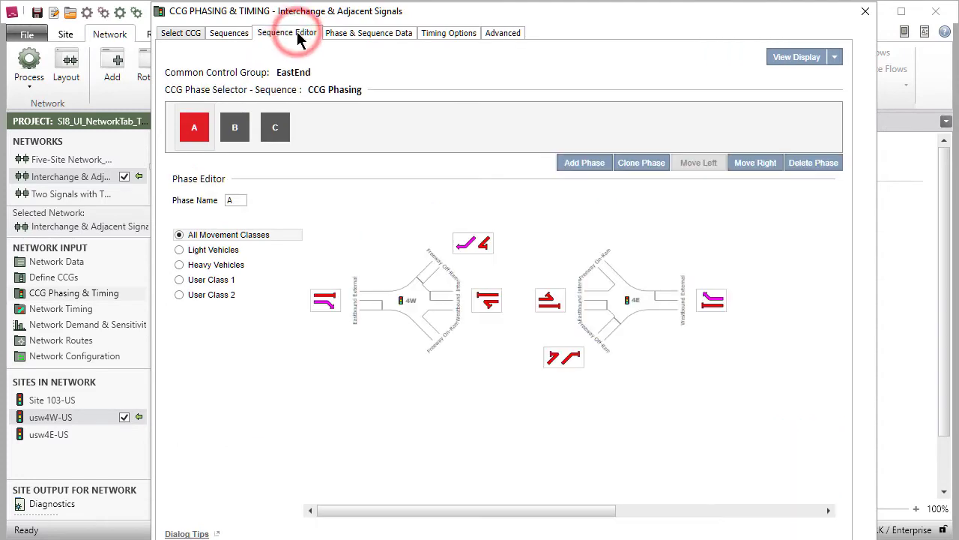
click(837, 59)
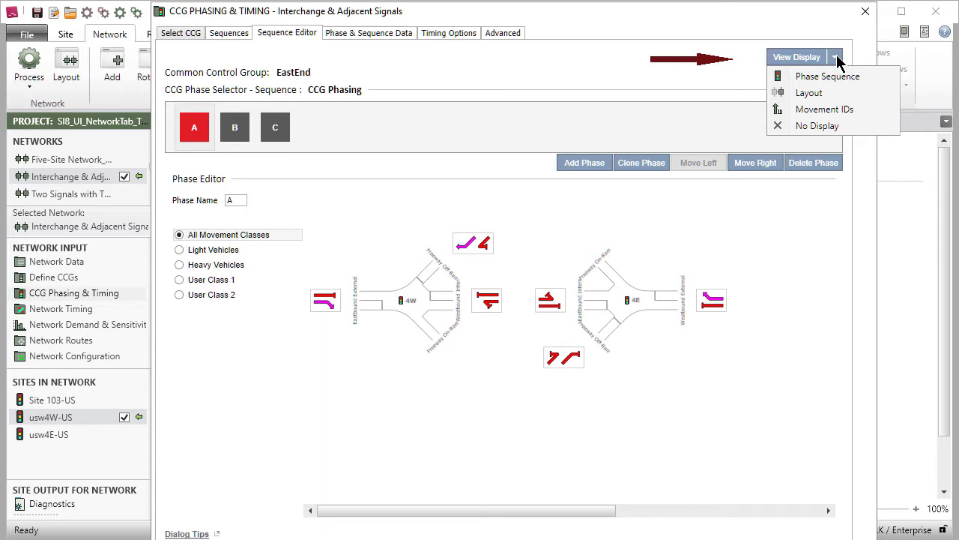
click(796, 56)
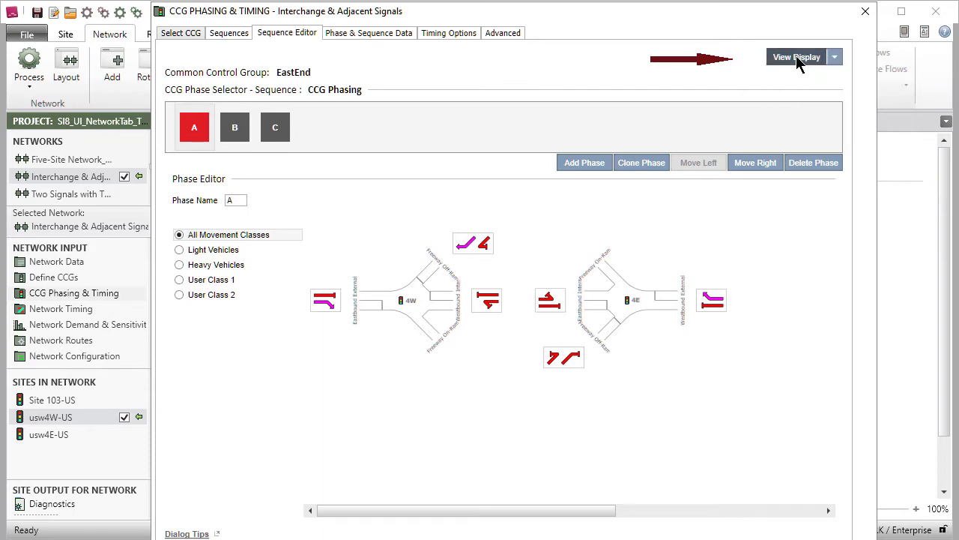
click(796, 56)
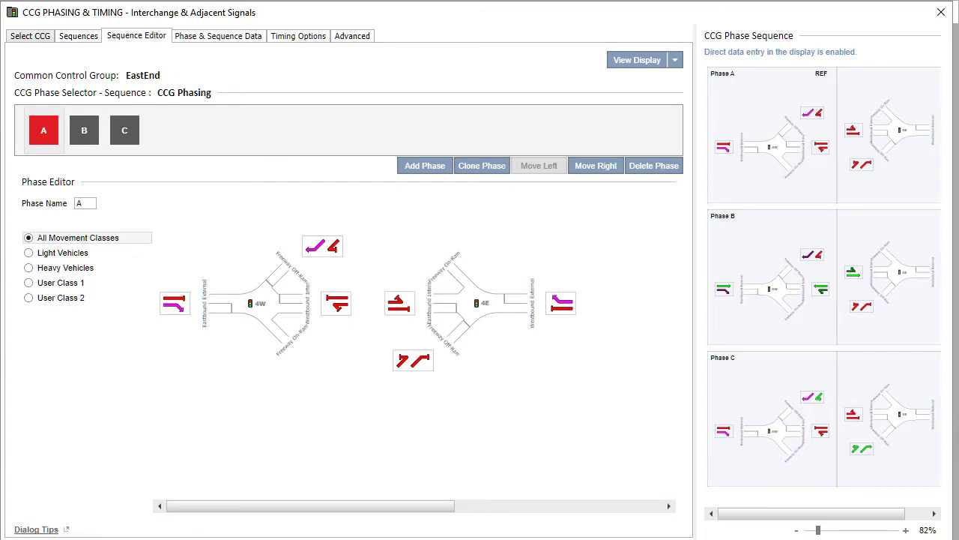
click(675, 60)
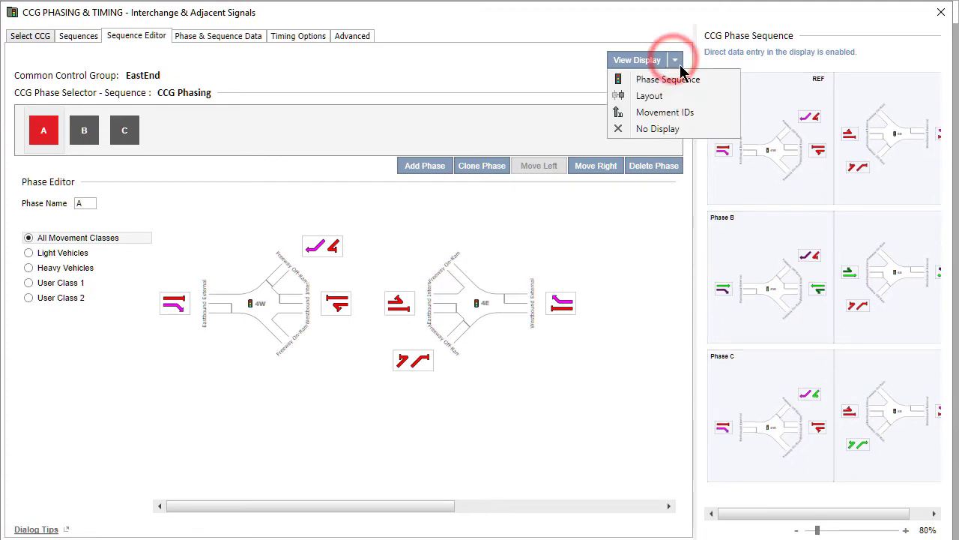
click(668, 78)
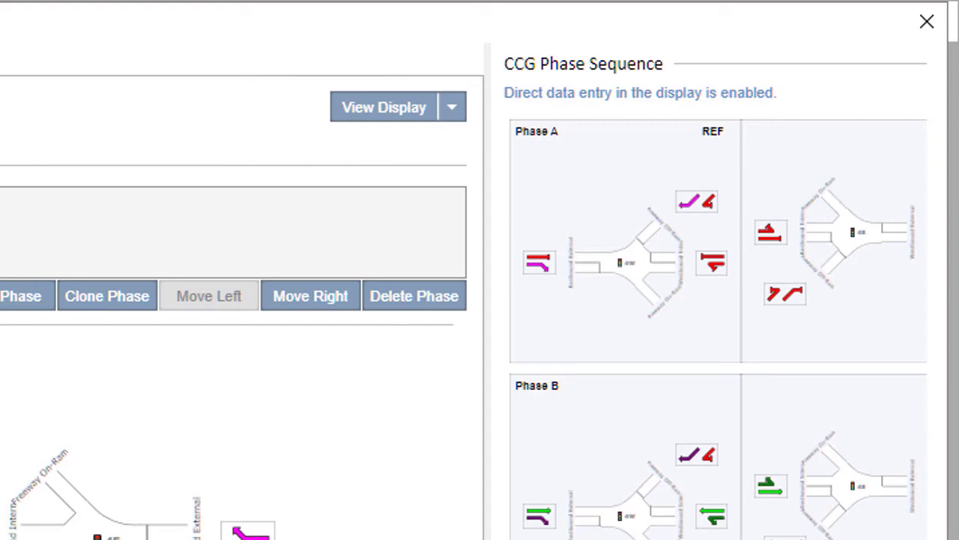
drag(819, 530, 817, 532)
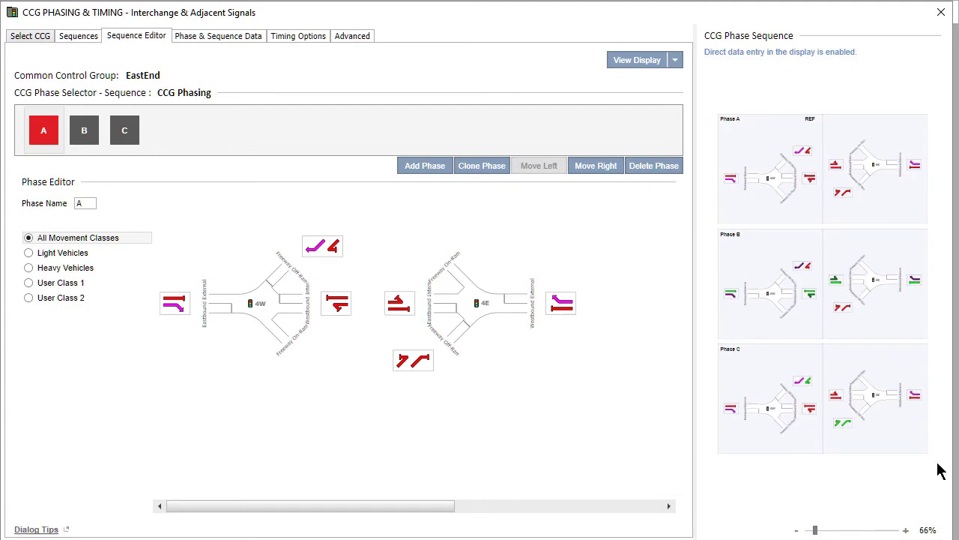
click(928, 530)
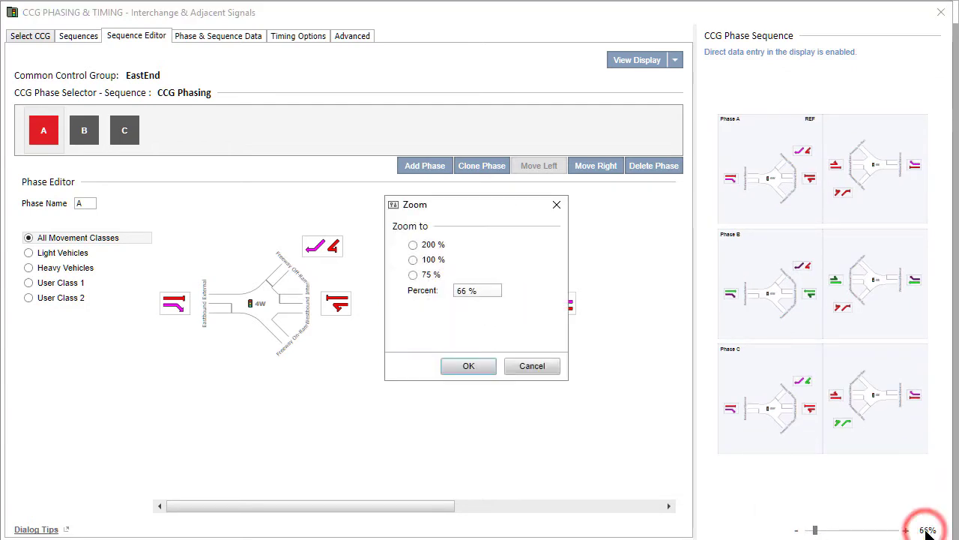
click(465, 292)
text(80)
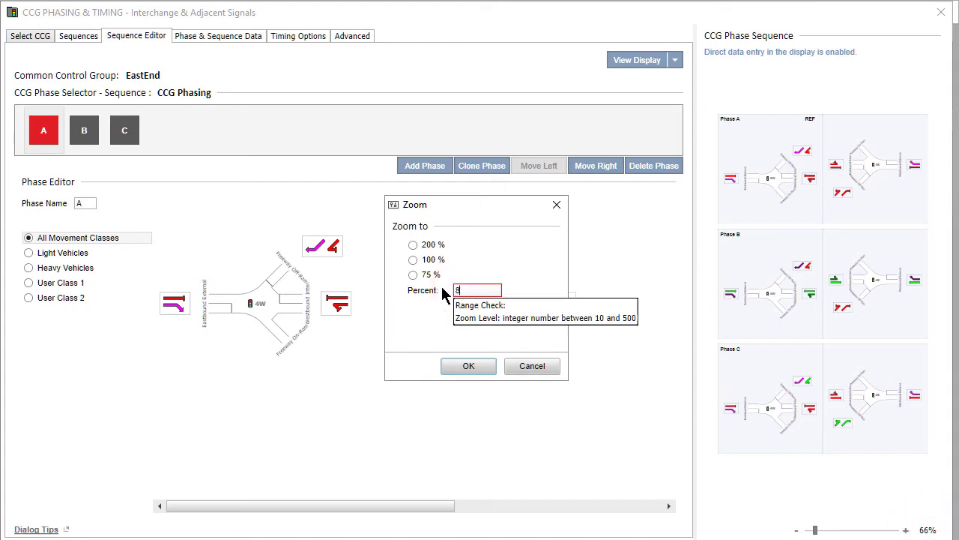
key(Return)
click(675, 60)
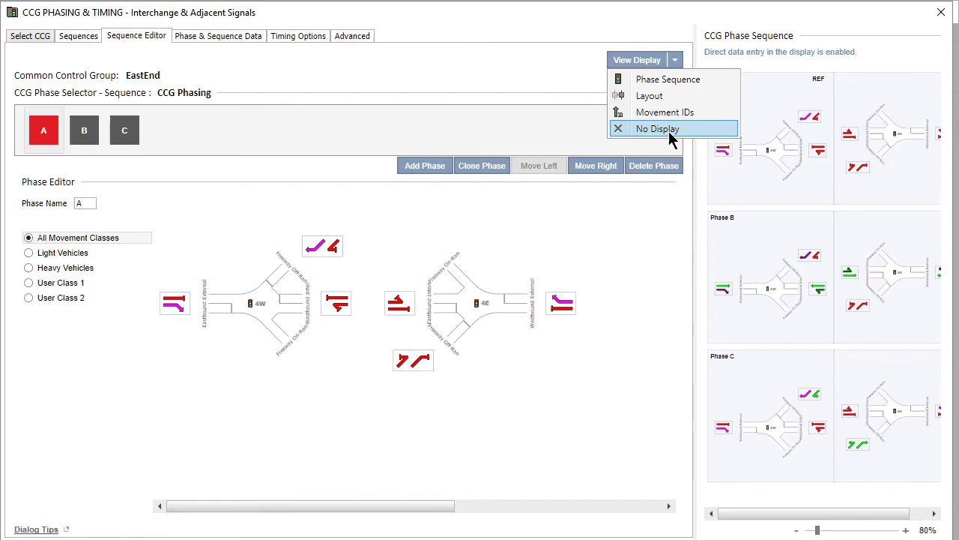
click(670, 129)
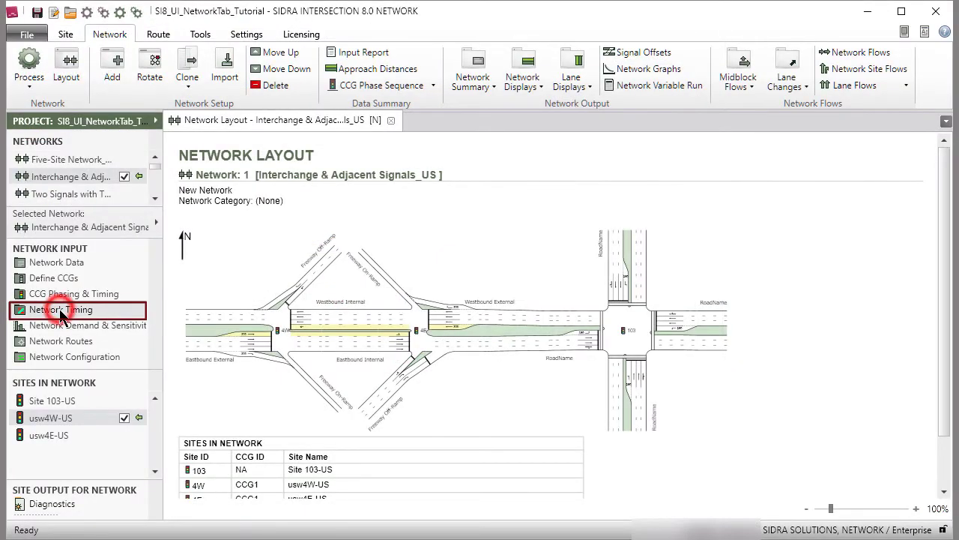
Check the Network Timing signal offsets and 100 sec user-given cycle, then close it.
click(59, 310)
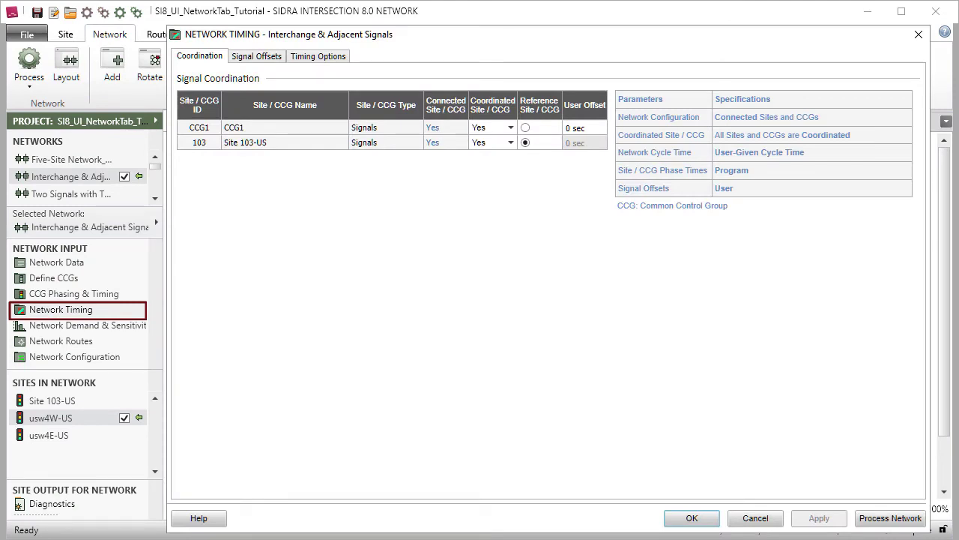
click(267, 55)
click(325, 57)
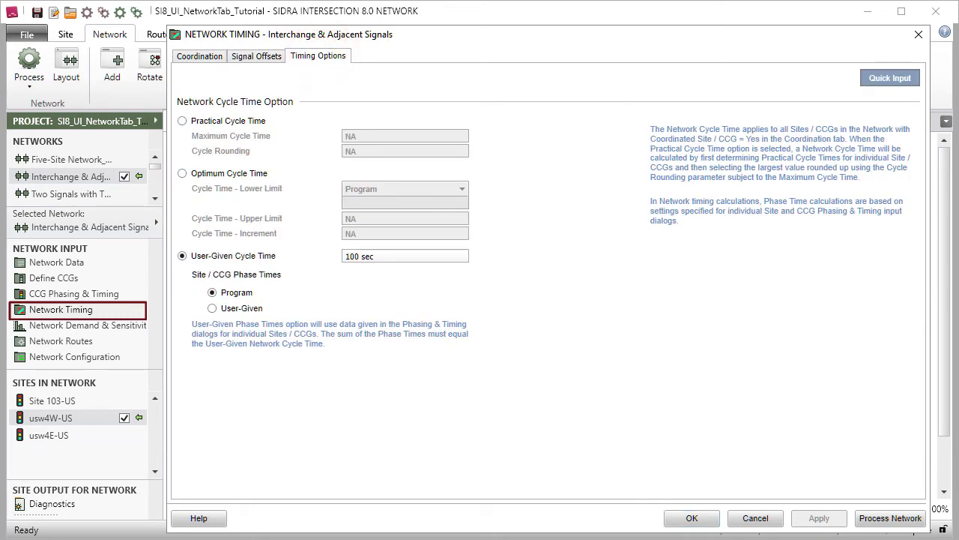
click(686, 517)
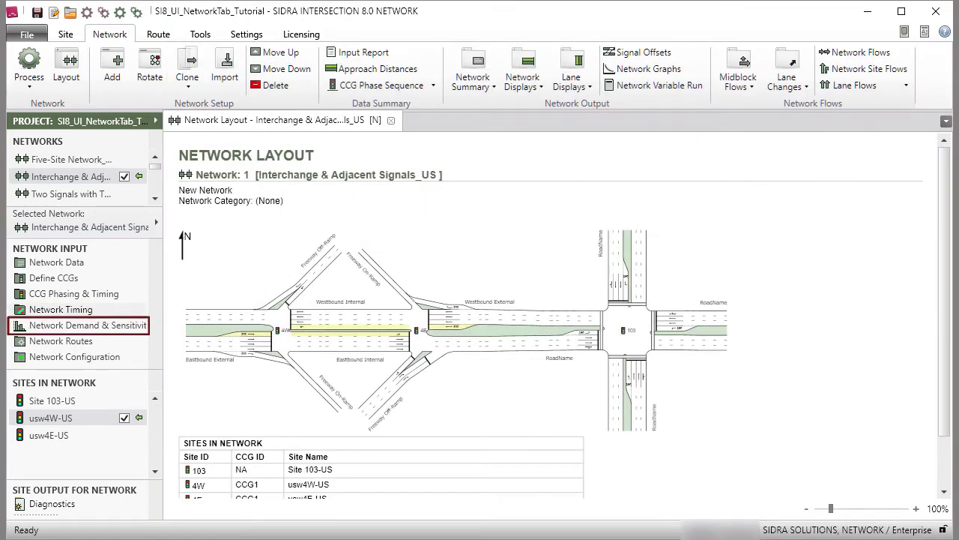
Review the Design Life, Flow Scale and Sensitivity options in Network Demand & Sensitivity, leaving None selected.
click(49, 331)
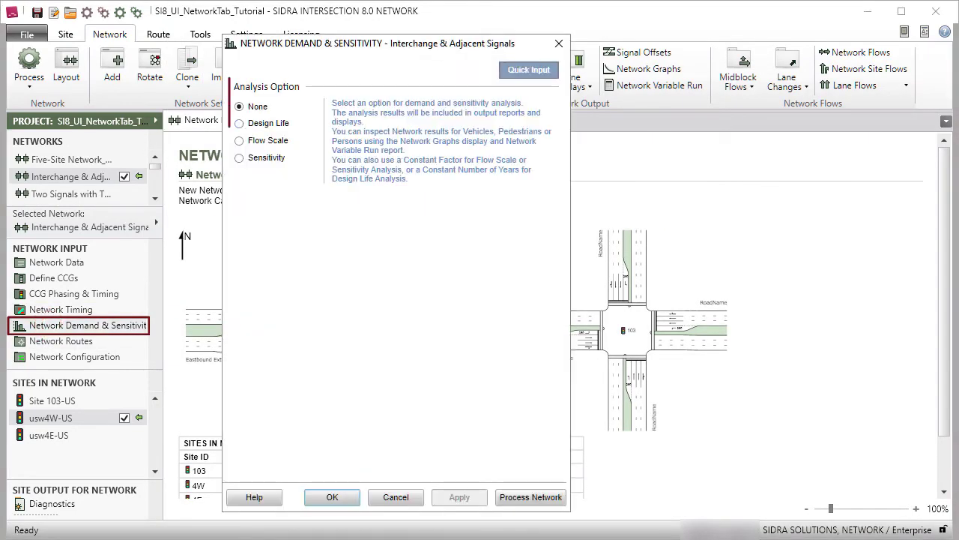
click(238, 123)
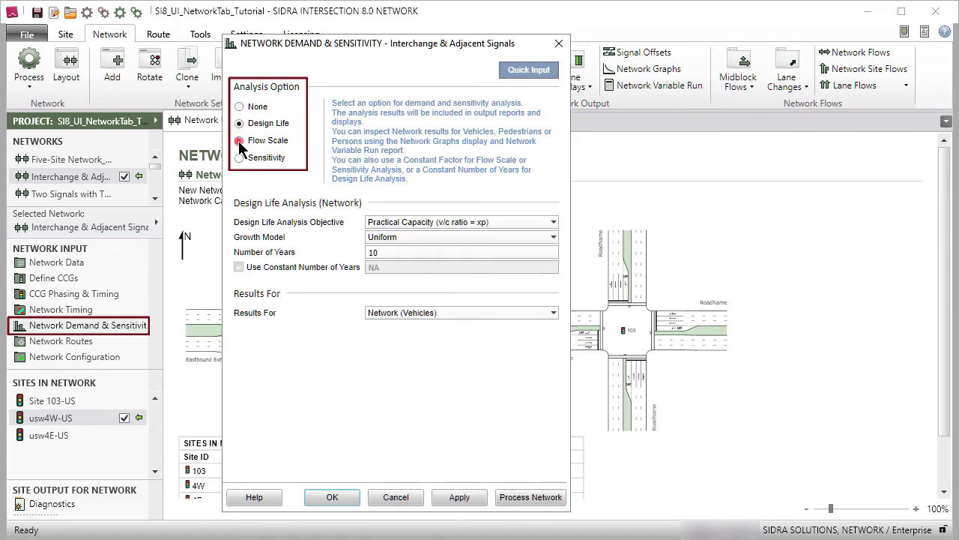
click(238, 141)
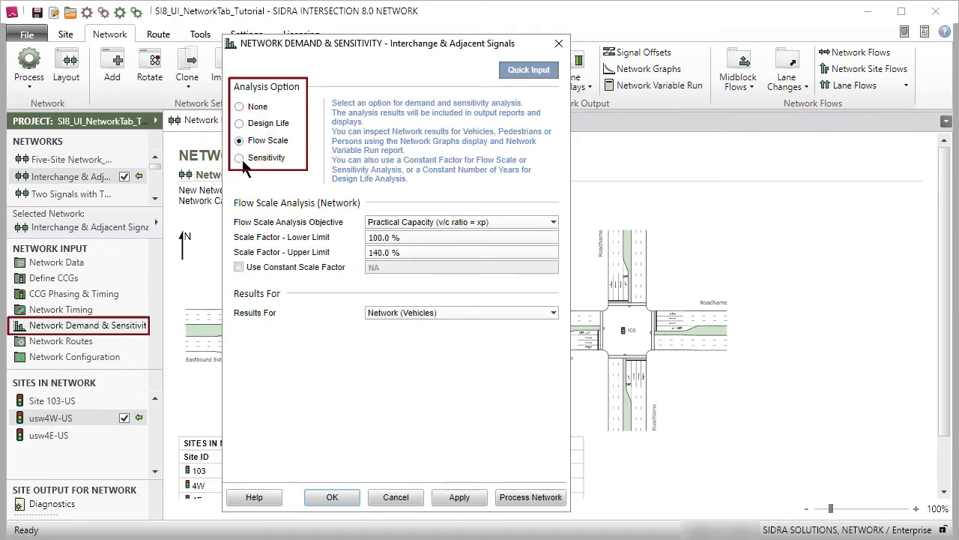
click(239, 158)
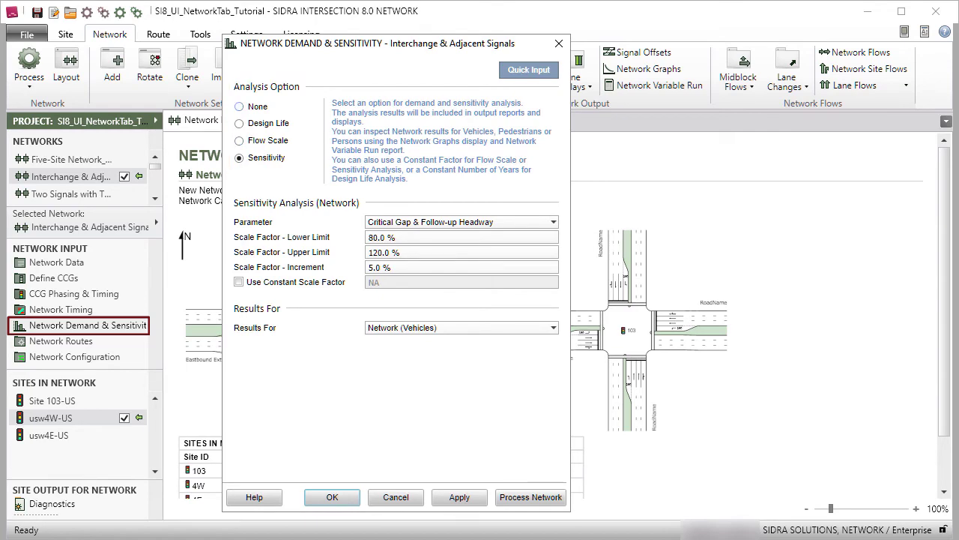
click(328, 496)
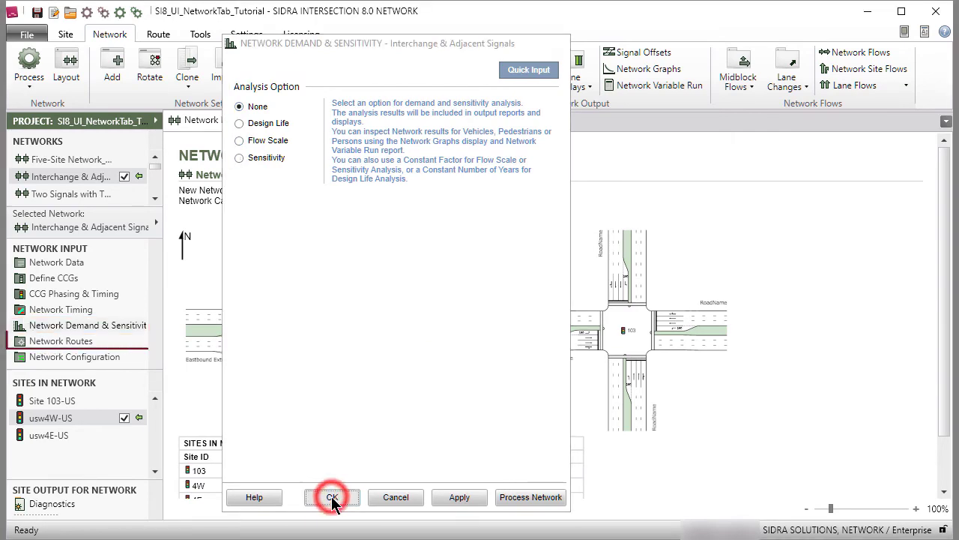
Set Network Routes output to Approaches on Routes for R101 RouteWN and R102 RouteNS.
click(71, 341)
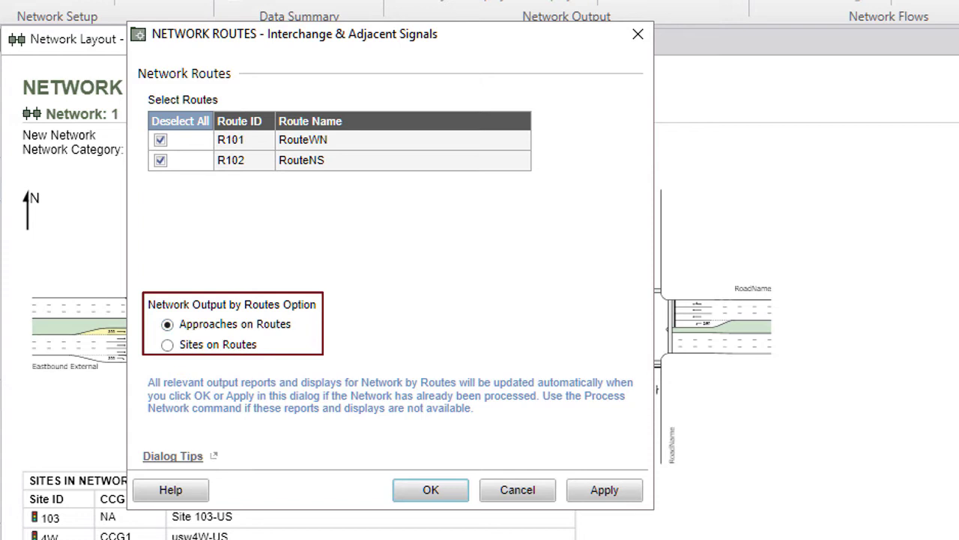
click(168, 324)
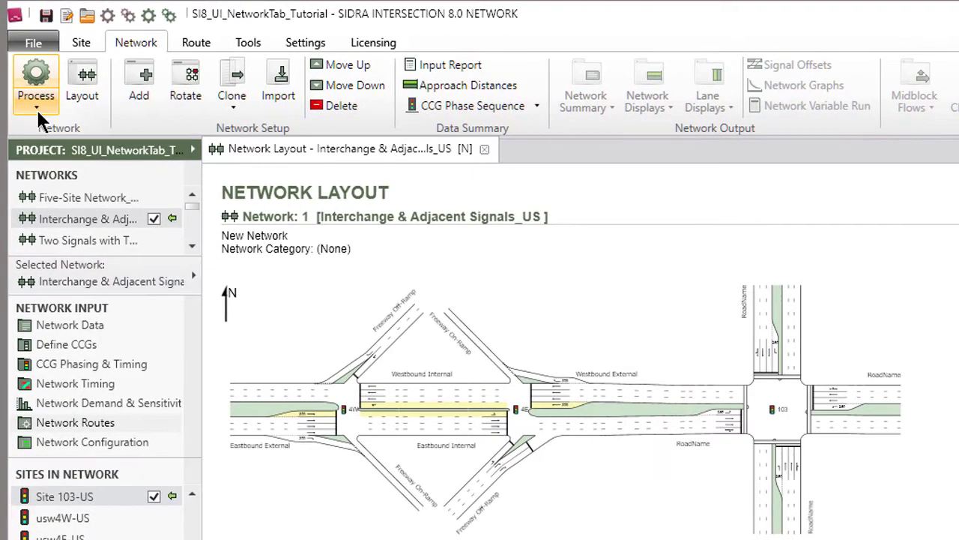
Run Process All Networks from the Network ribbon's Process dropdown.
click(38, 108)
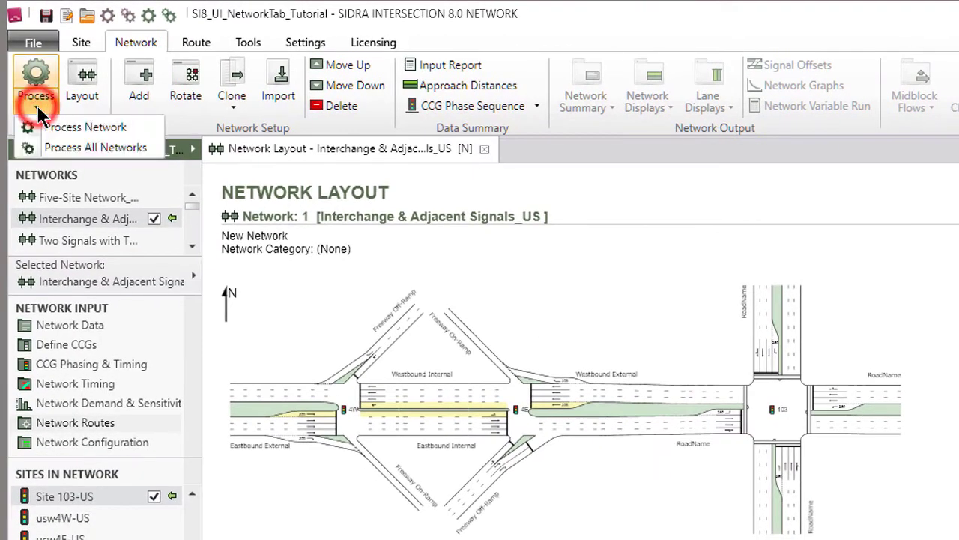
click(92, 147)
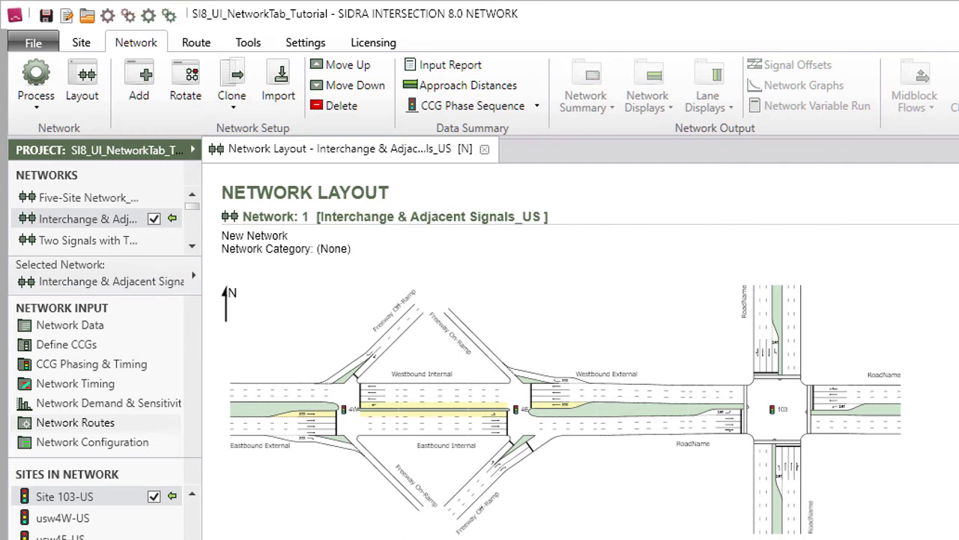
Process the Five-Site network, then reprocess all networks from the project-level menu.
click(191, 273)
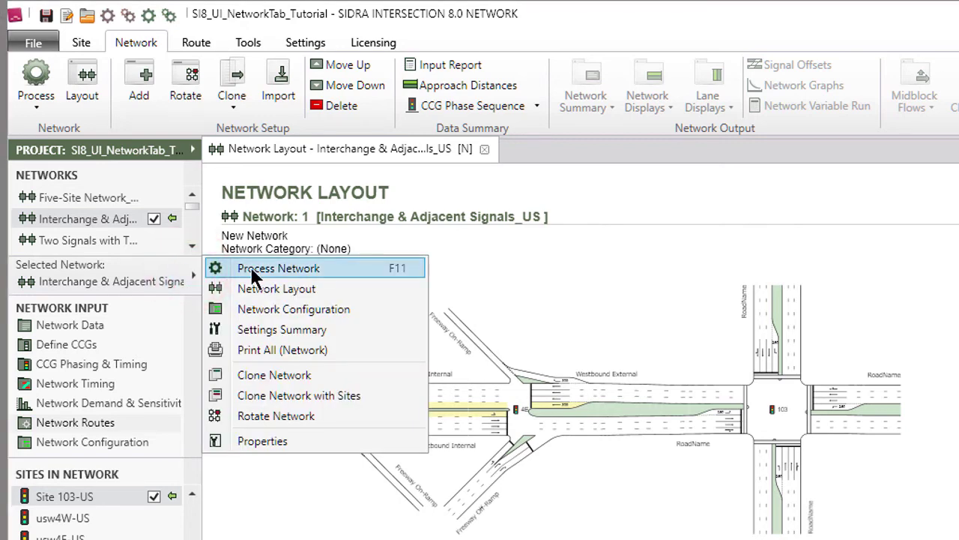
click(92, 197)
right_click(91, 198)
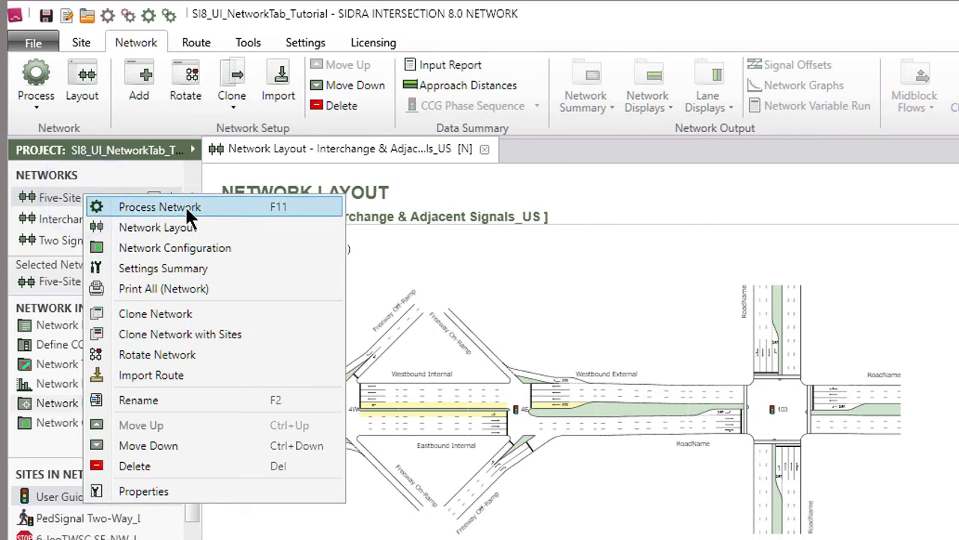
click(312, 205)
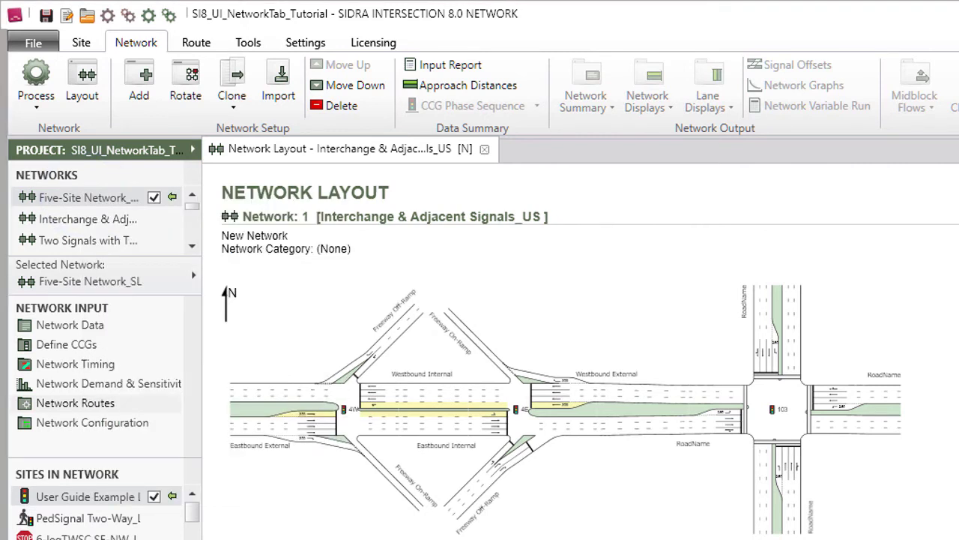
click(196, 150)
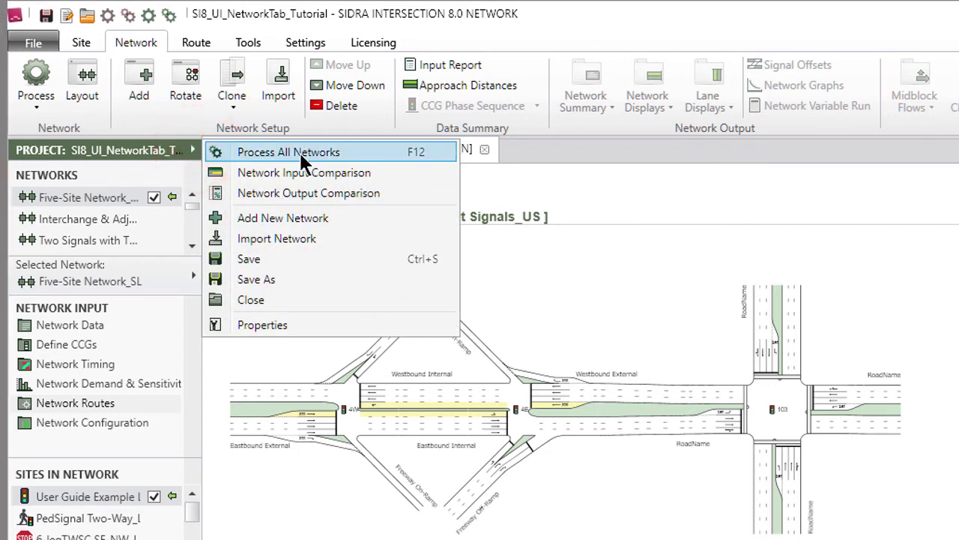
click(301, 155)
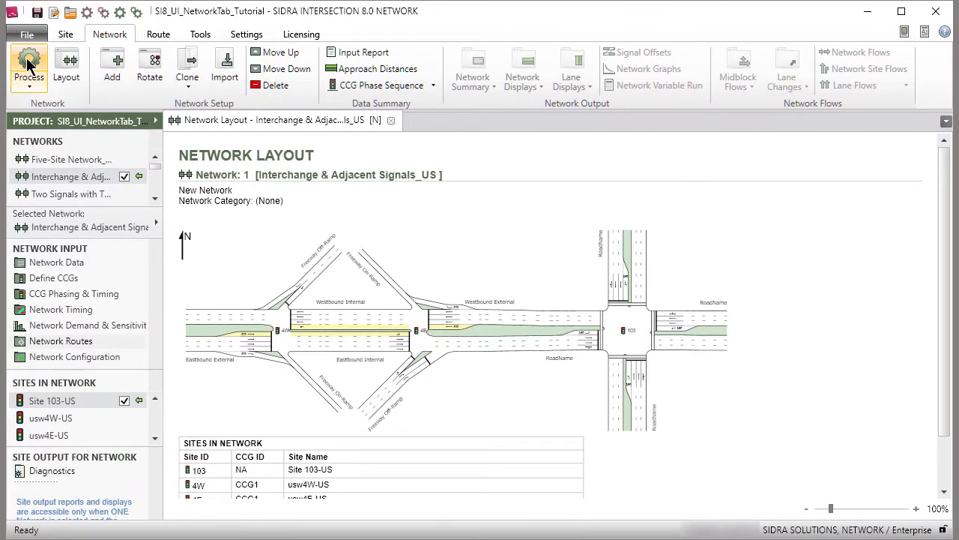
Process the Interchange network and open its summary, network and whole-network lane degree of saturation displays.
click(26, 71)
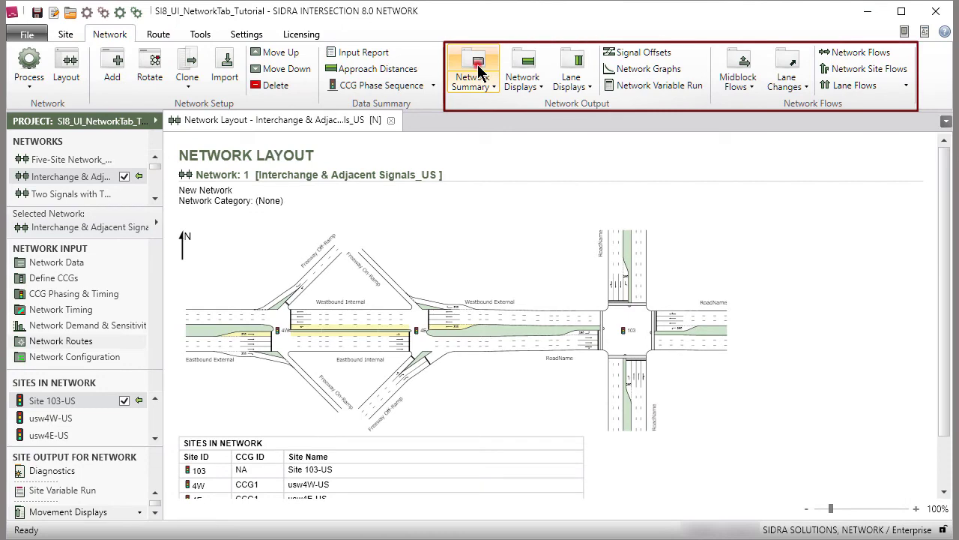
click(477, 66)
click(527, 69)
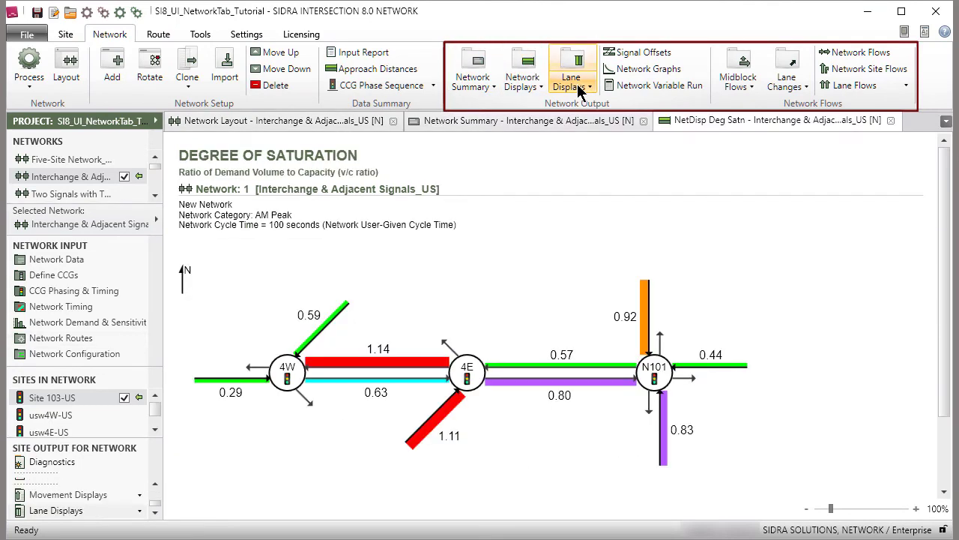
click(581, 84)
click(604, 103)
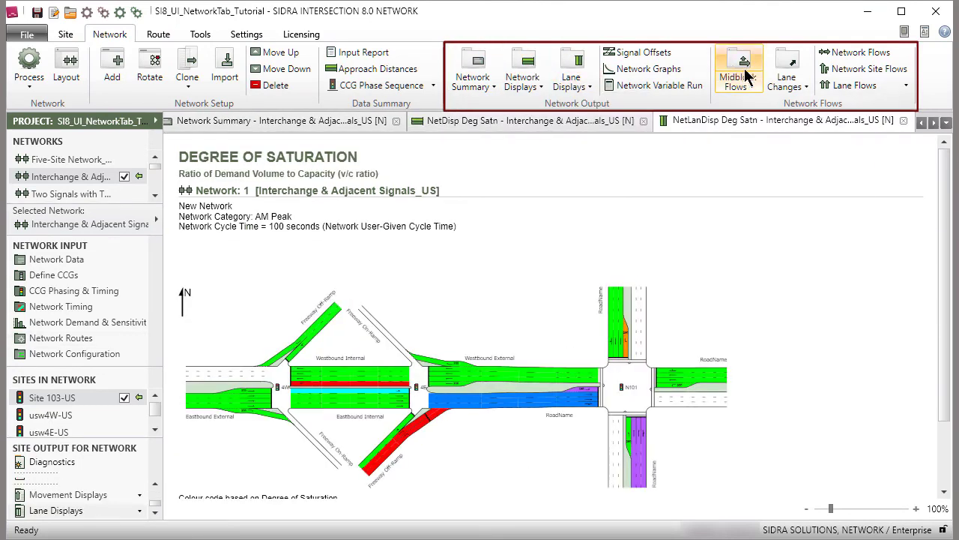
Open the whole-network midblock inflow/outflow diagram with all popups shown.
click(742, 69)
click(602, 405)
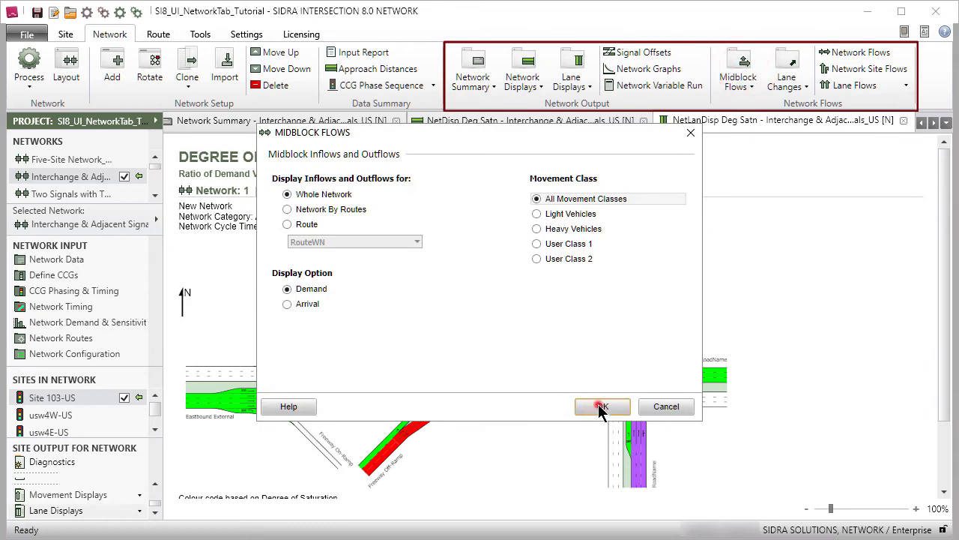
click(199, 222)
click(155, 514)
click(155, 514)
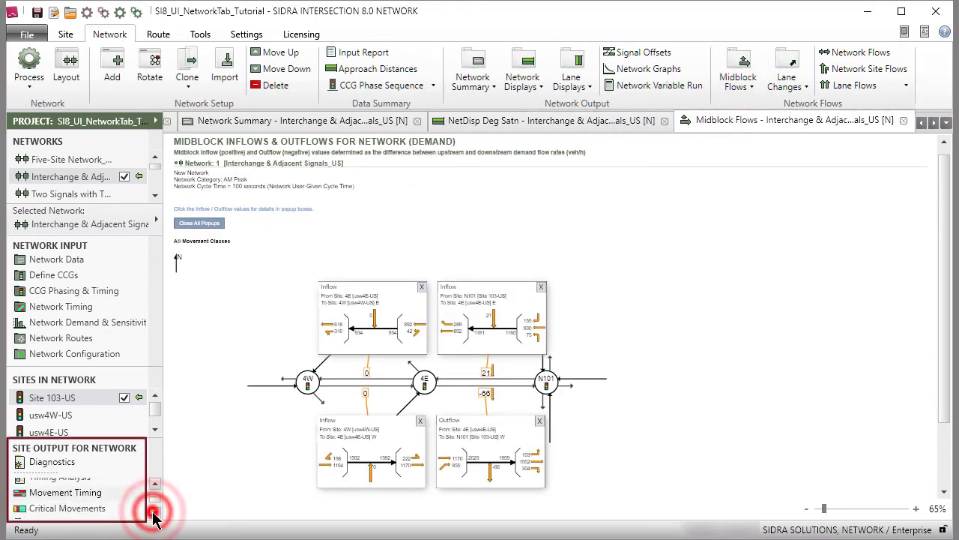
click(155, 514)
click(155, 514)
click(154, 514)
click(155, 514)
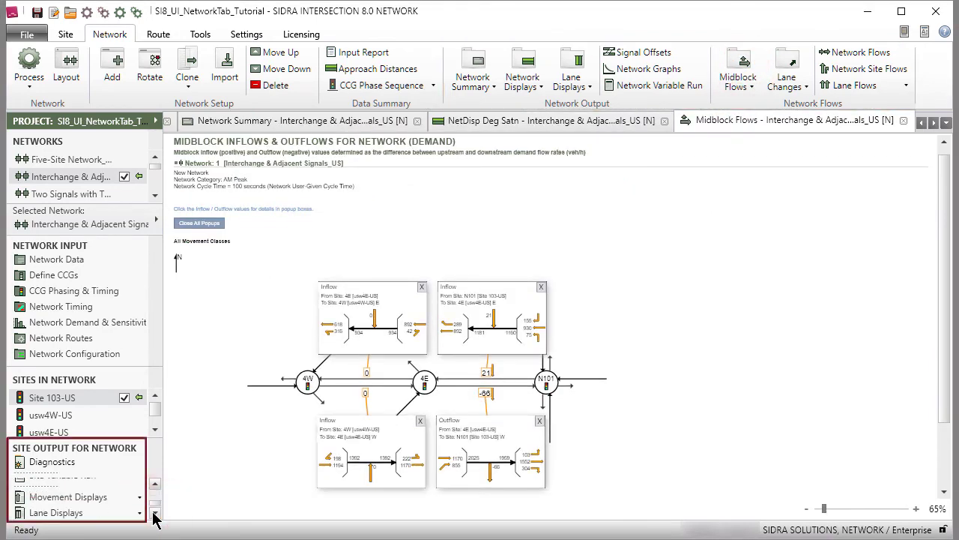
click(154, 512)
click(139, 497)
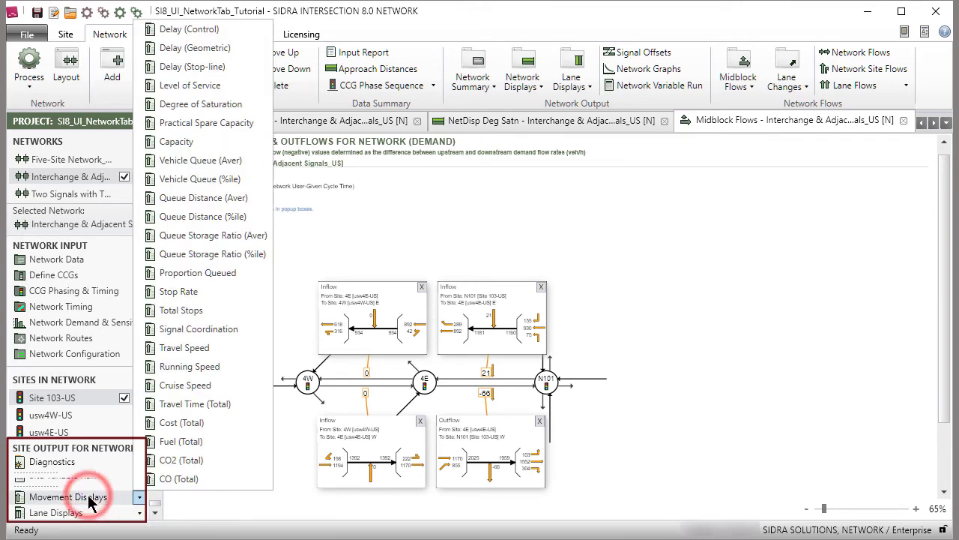
Open Site 103-US control delay and lane saturation displays, and add Five-Site and Two Signals networks.
click(188, 30)
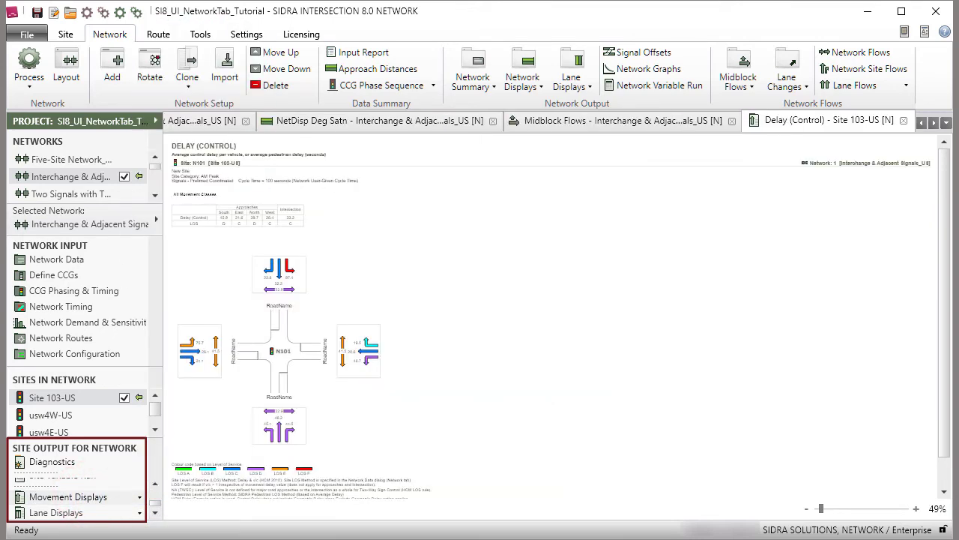
click(69, 511)
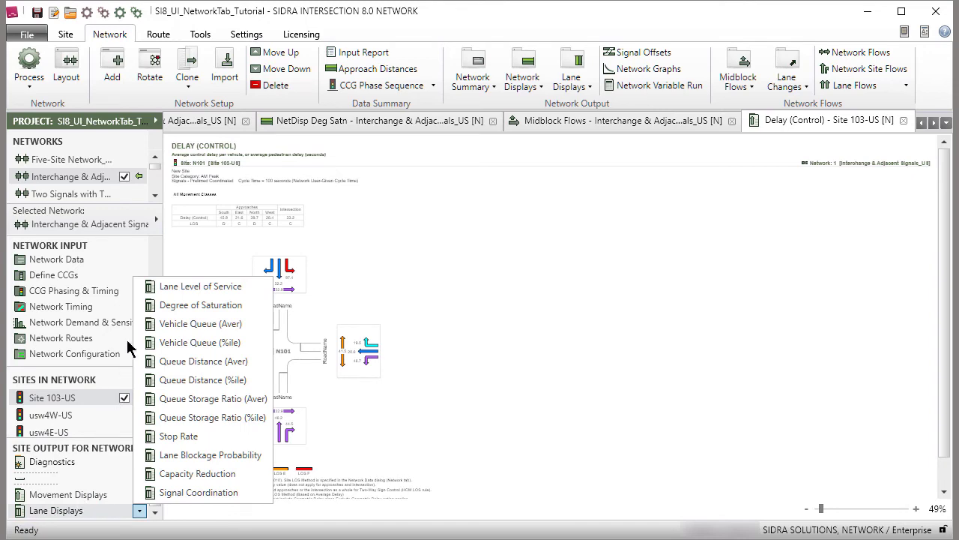
click(185, 302)
click(124, 160)
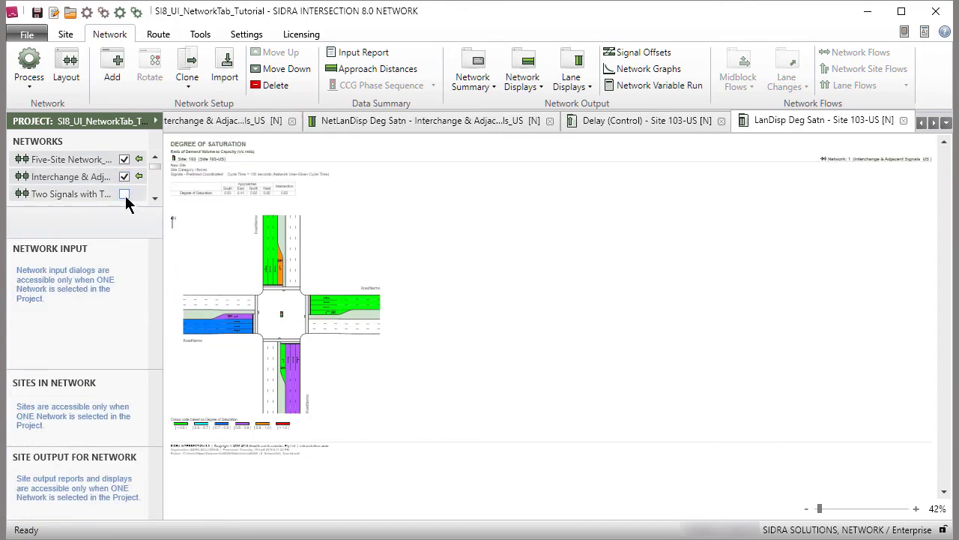
click(125, 195)
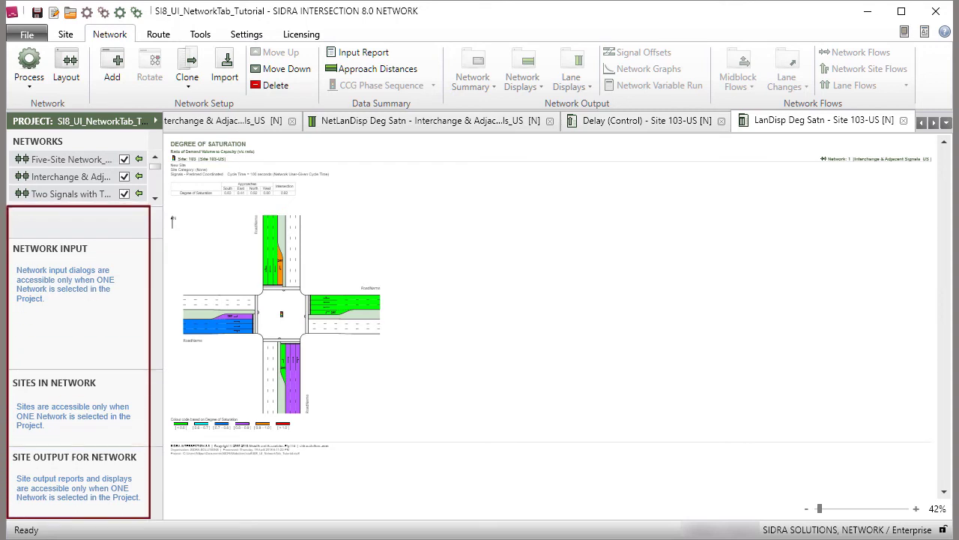
Deselect the Two Signals and Five-Site networks and show the network shortcut menu on the summary.
click(126, 191)
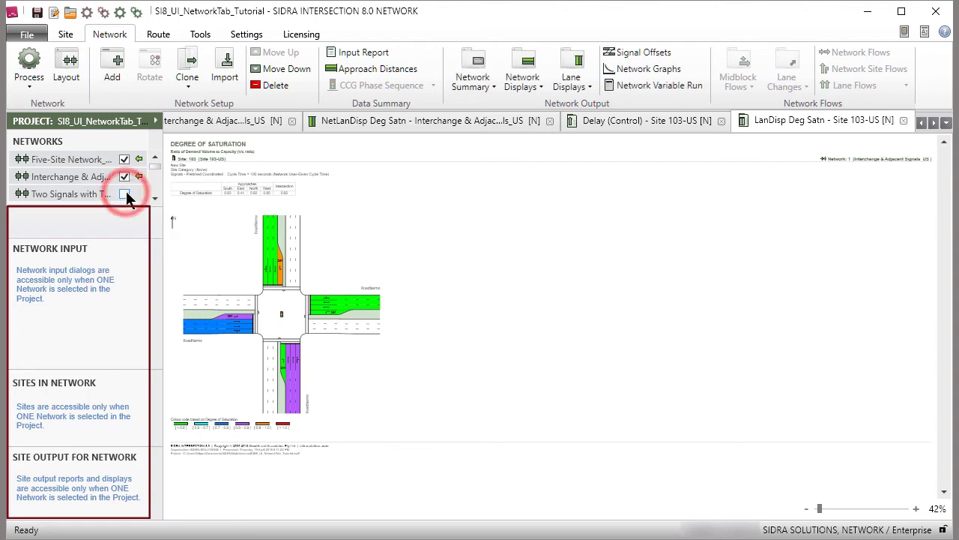
click(125, 176)
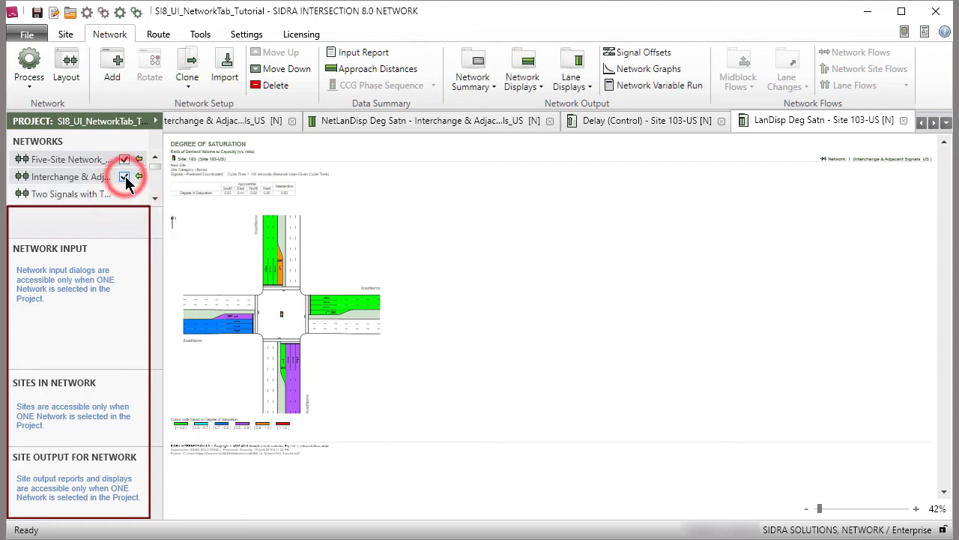
right_click(303, 282)
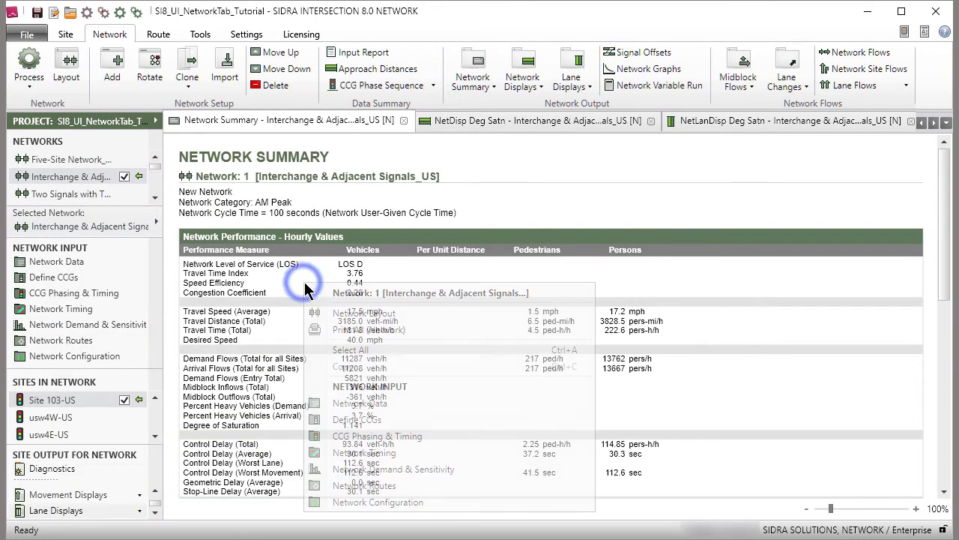
click(569, 120)
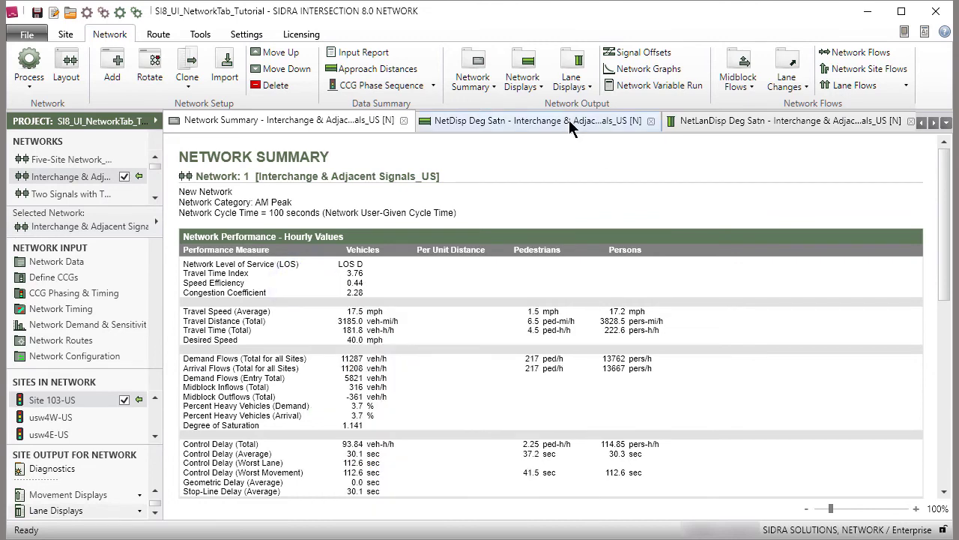
Show the shortcut menu on the network and lane saturation displays, then close all output displays.
click(569, 119)
right_click(407, 264)
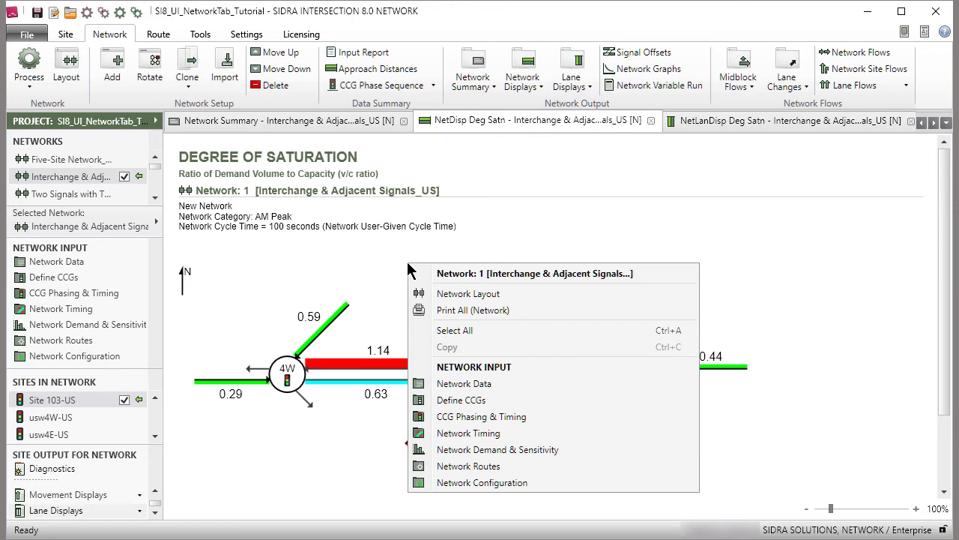
click(728, 121)
right_click(530, 243)
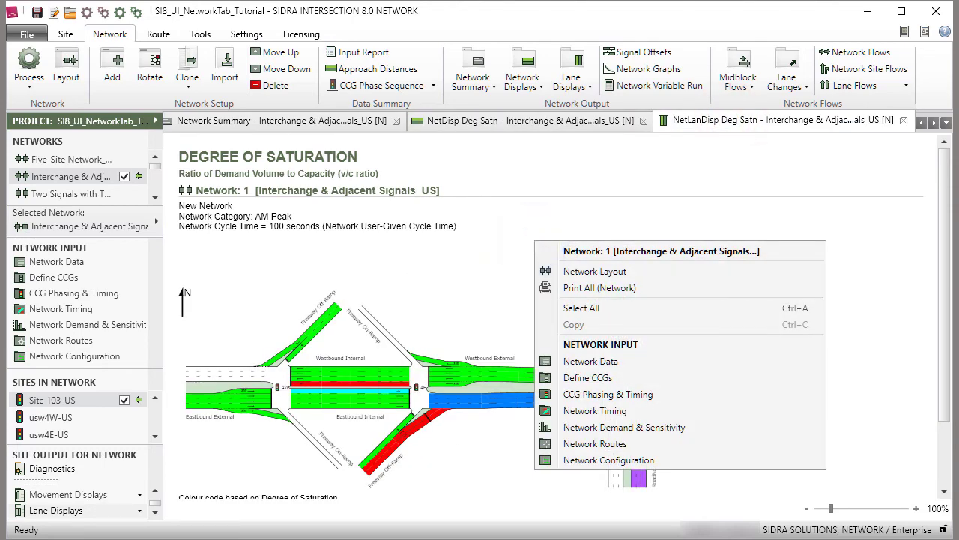
click(71, 194)
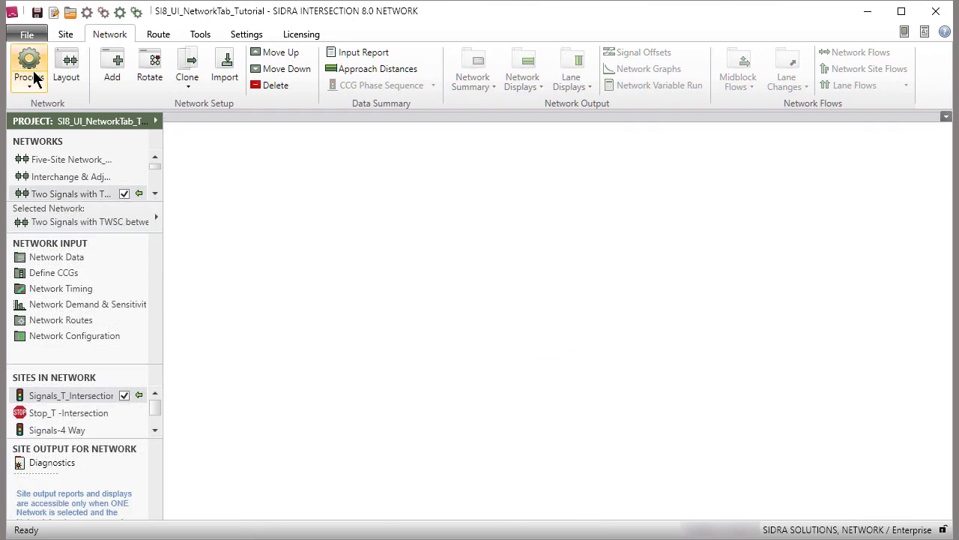
Process the Two Signals network, dismiss the error, and open Signals-4 Way diagnostics.
click(35, 75)
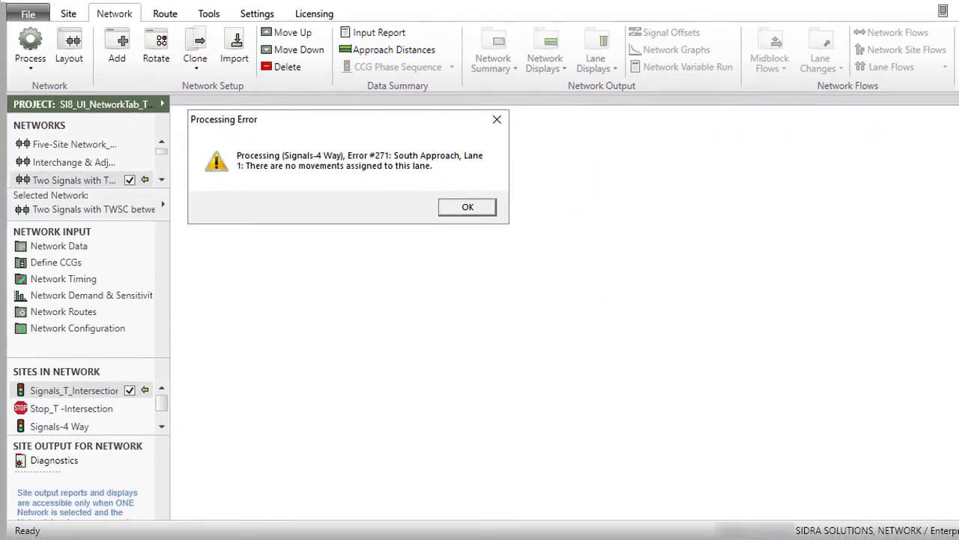
key(Return)
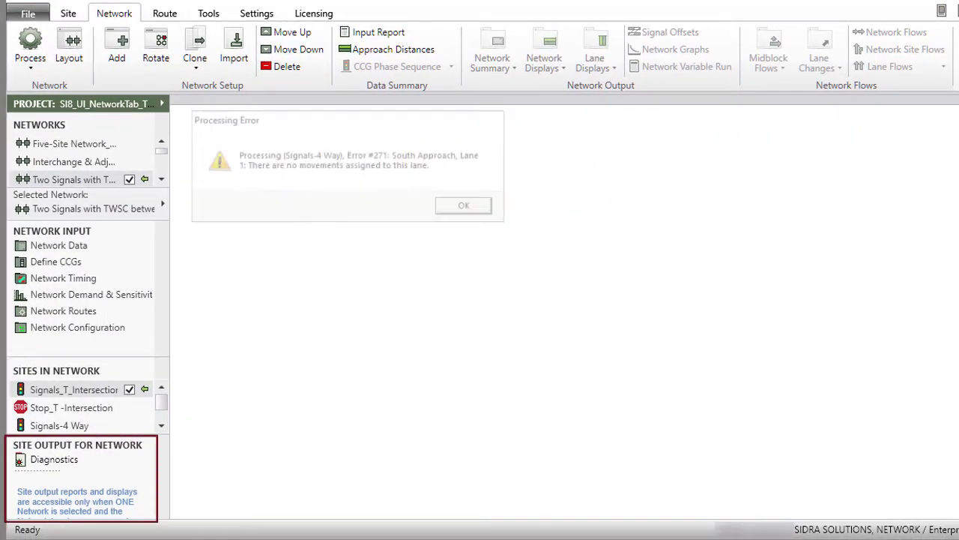
click(59, 425)
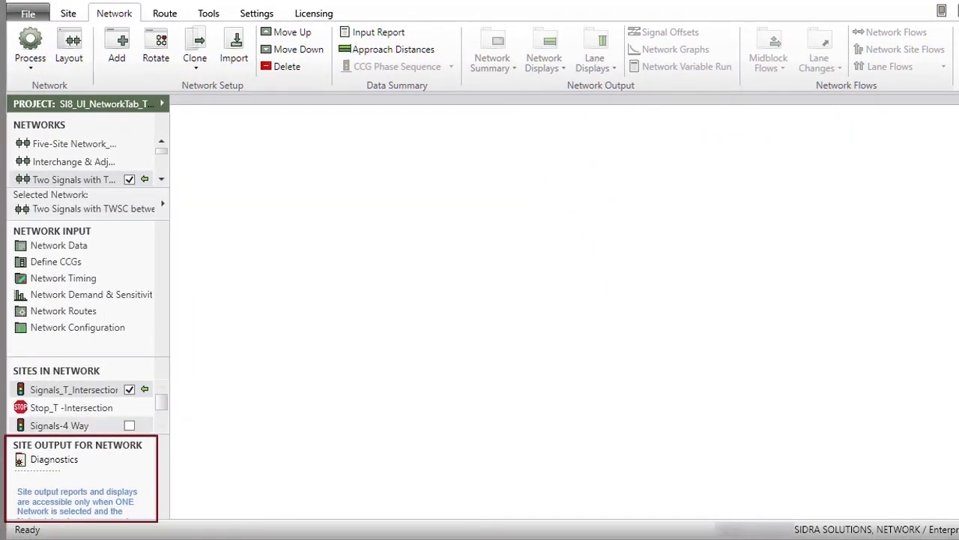
click(60, 461)
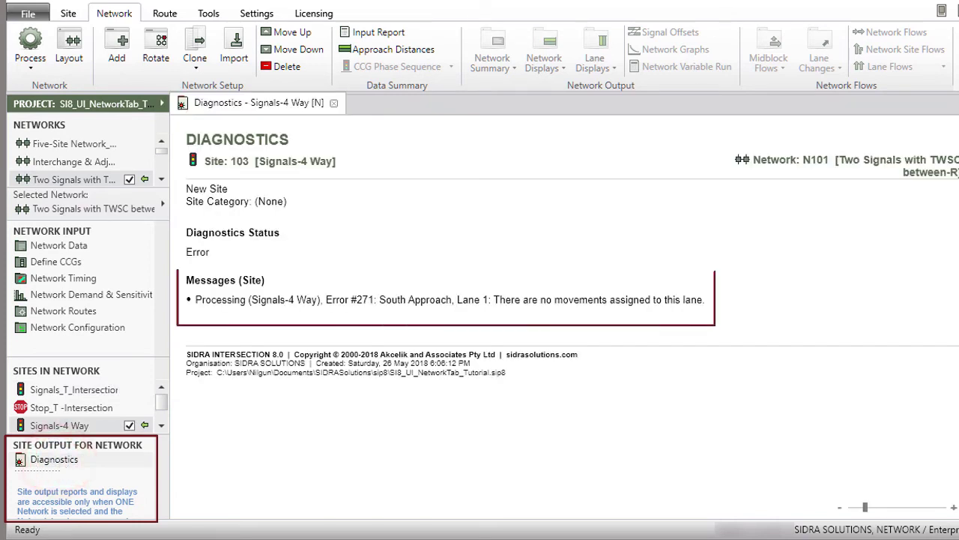
Add the South-to-West L2 origin-destination movement to Signals-4 Way and reprocess the network.
right_click(96, 425)
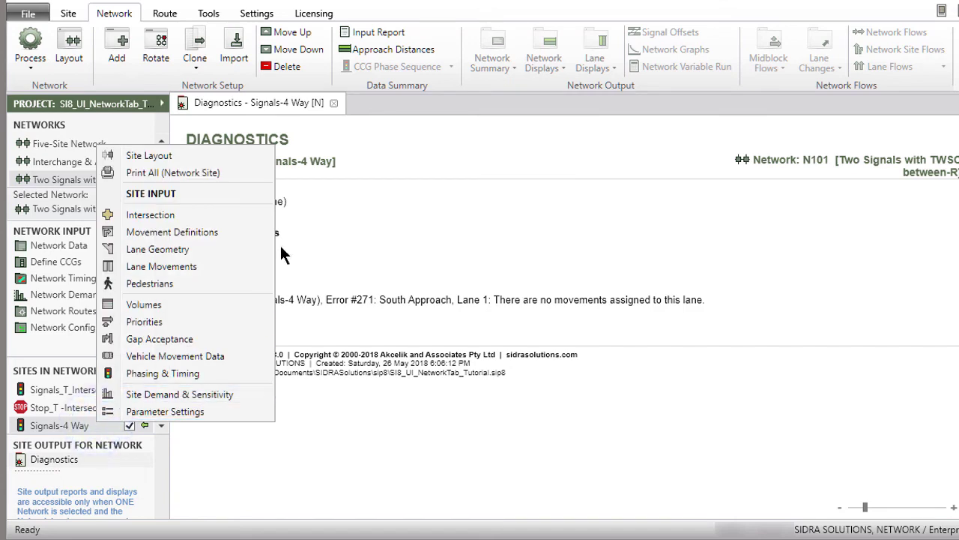
click(220, 235)
click(254, 78)
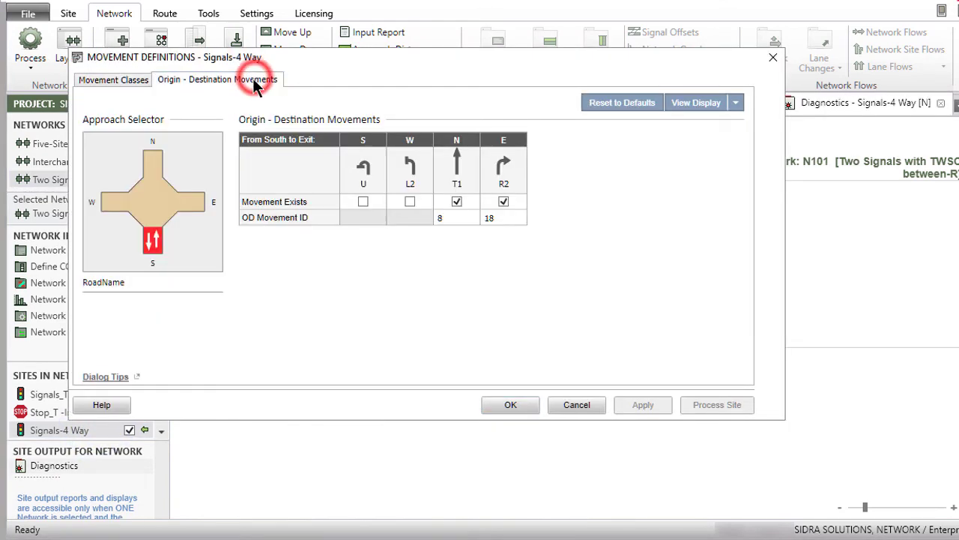
click(411, 201)
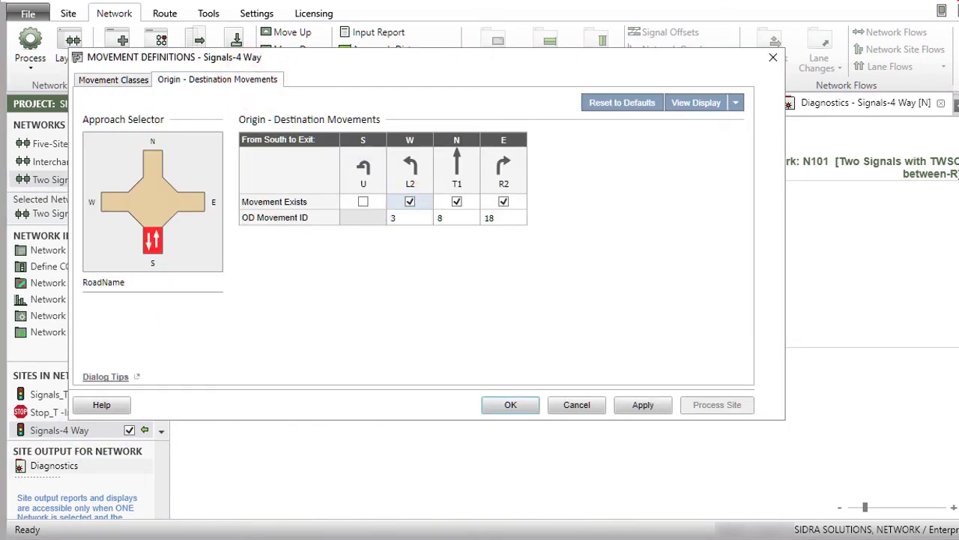
click(517, 404)
click(27, 46)
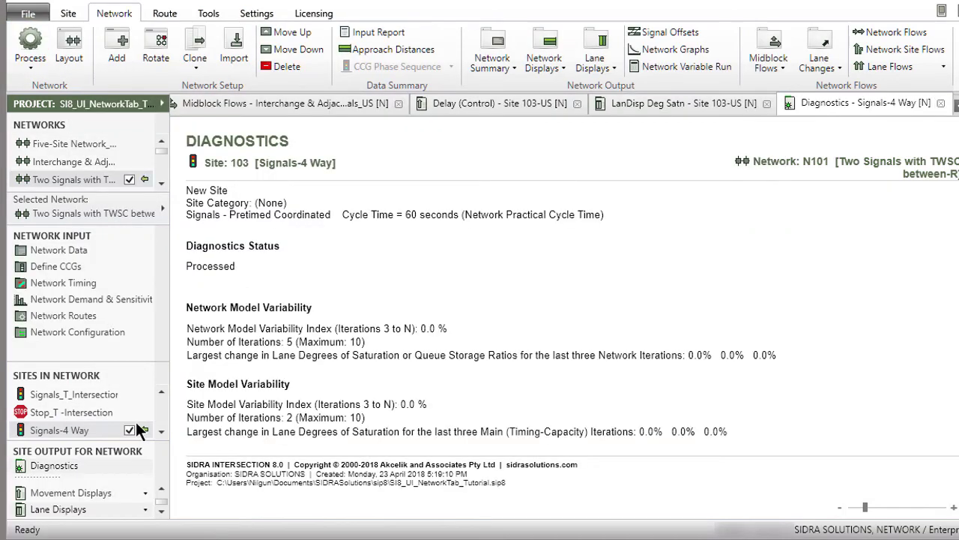
Include Stop_T-Intersection and Signals_T_Intersection in site output, then view the network Deg Satn diagram.
click(129, 410)
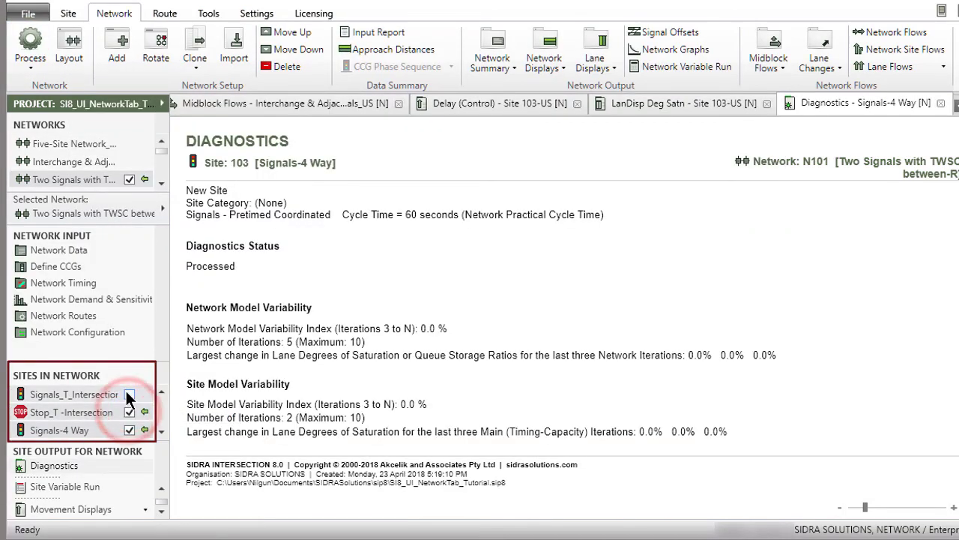
click(130, 396)
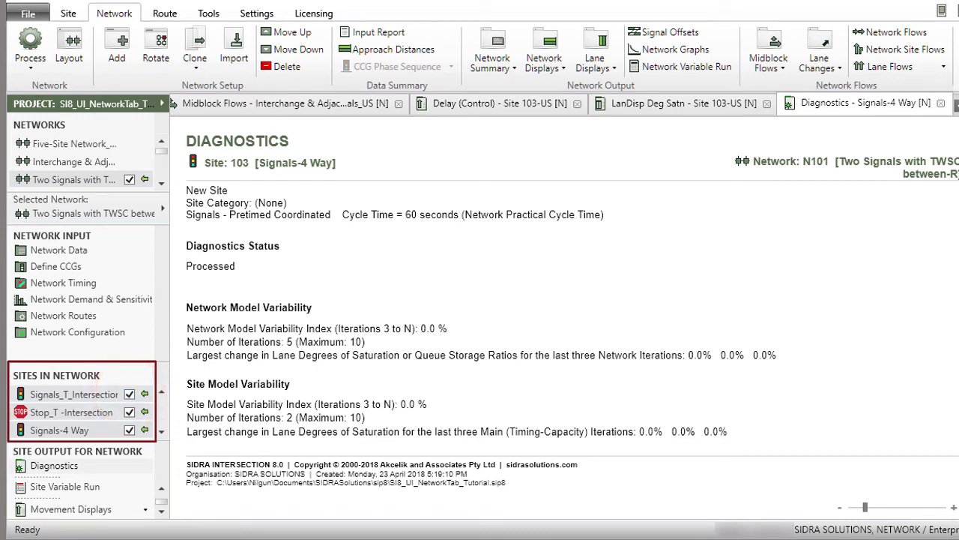
click(245, 103)
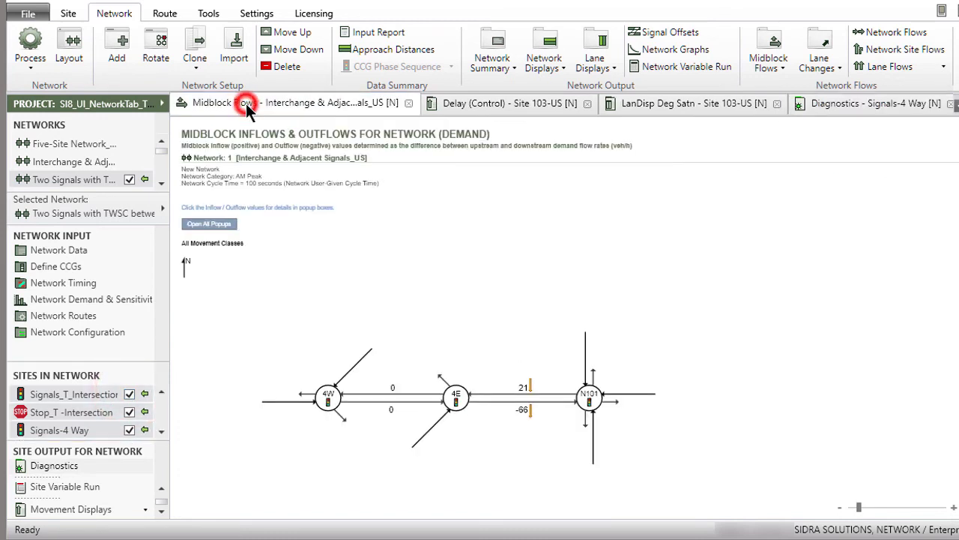
click(514, 105)
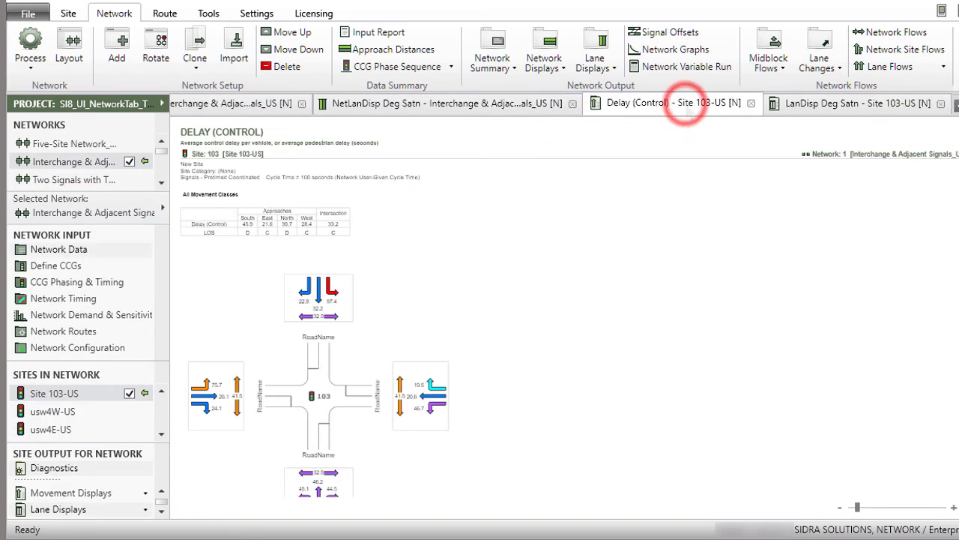
click(493, 103)
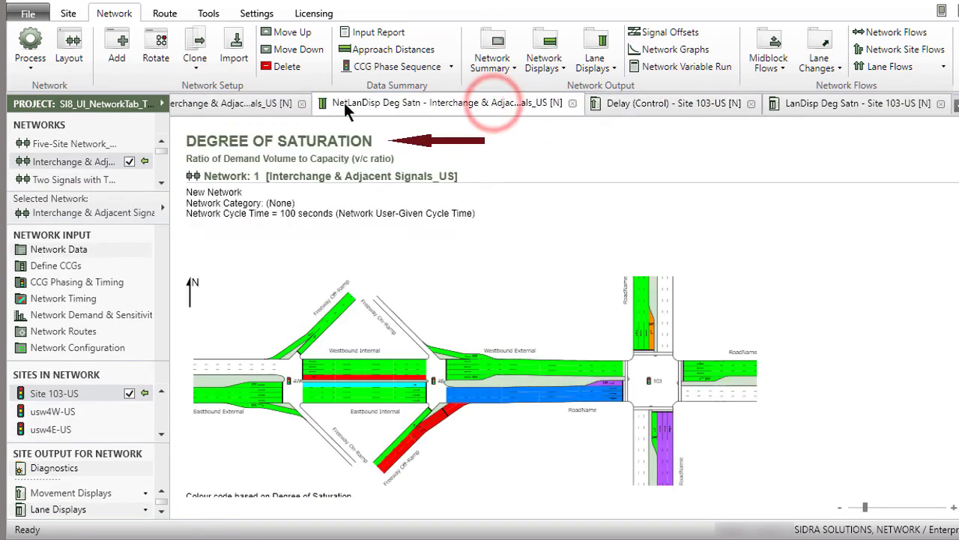
click(233, 102)
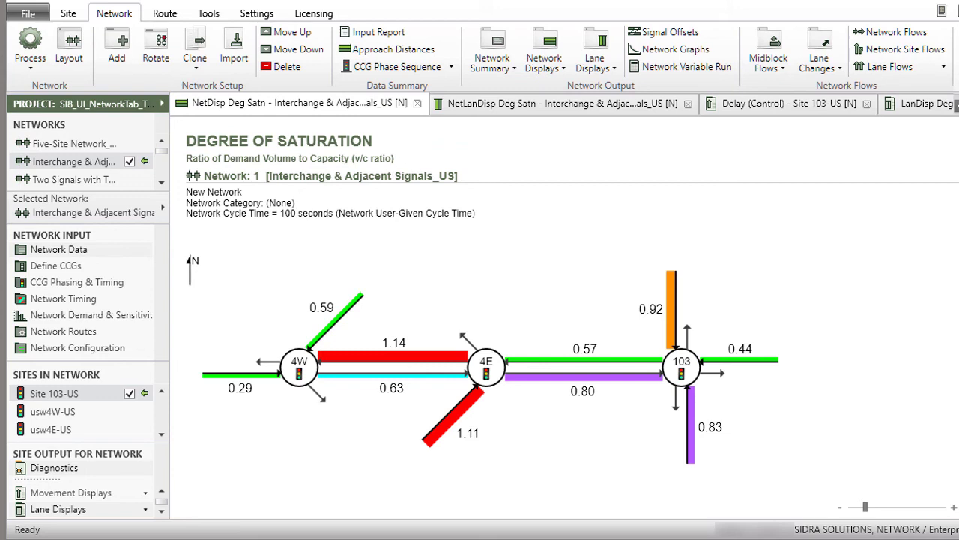
Open the network summary by routes and the route degree of saturation display.
click(497, 63)
click(506, 101)
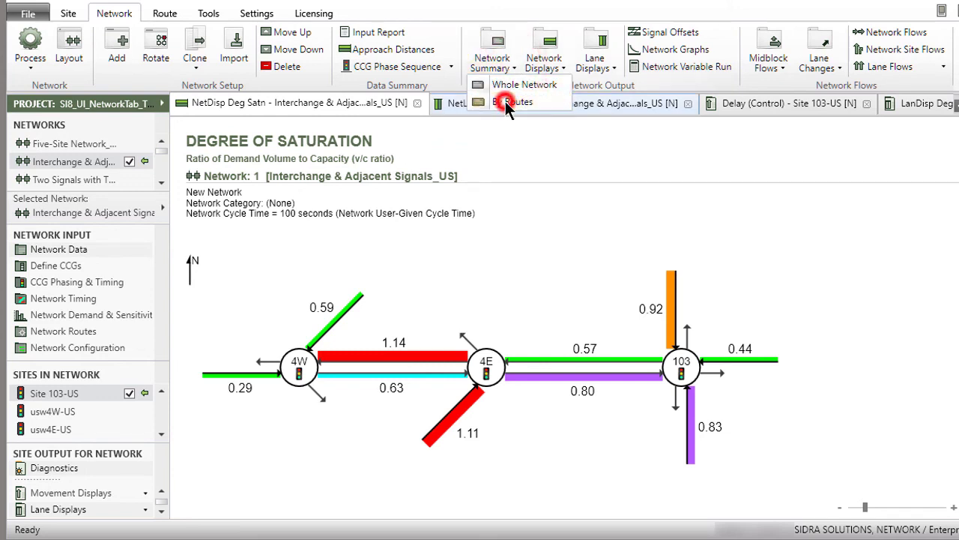
click(545, 61)
click(577, 104)
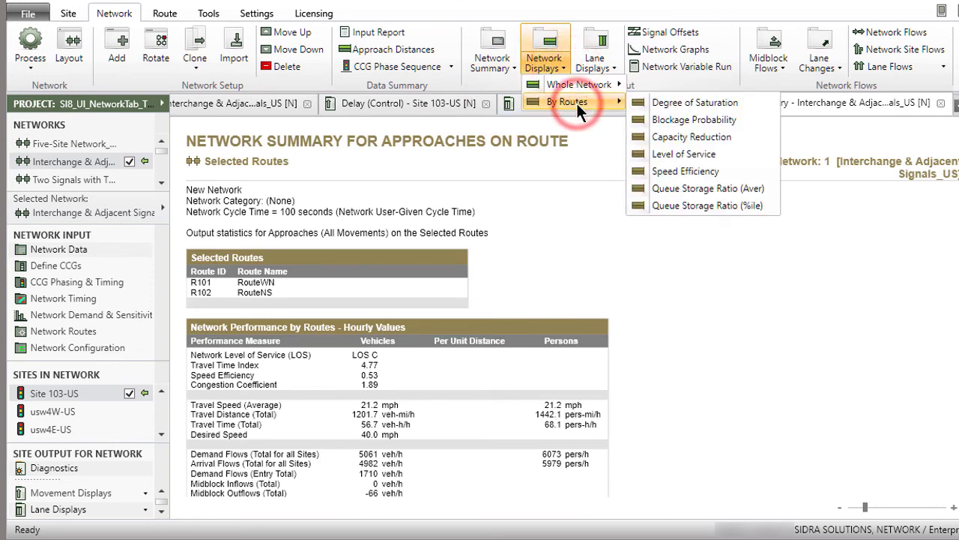
click(710, 102)
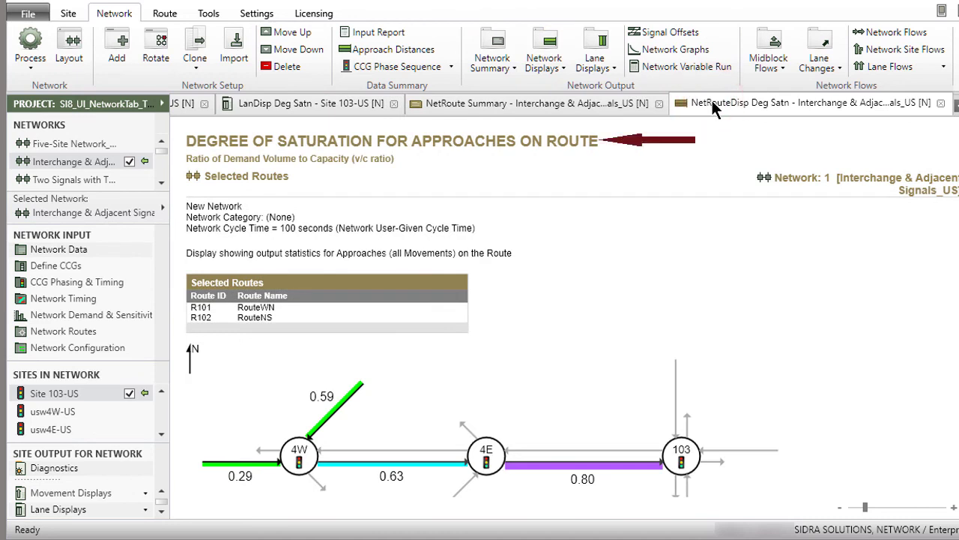
Open the lane degree of saturation display by routes and bring up the output tab options.
click(611, 64)
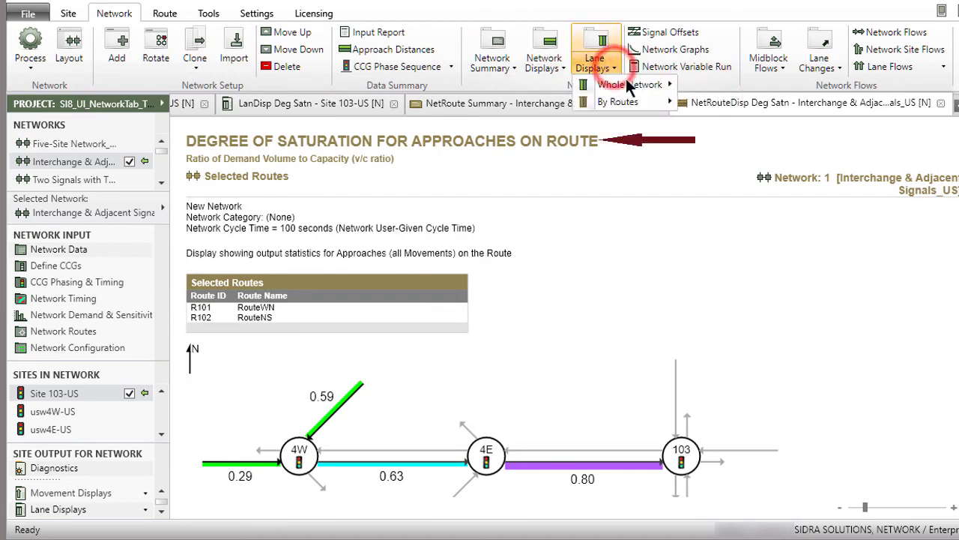
click(630, 102)
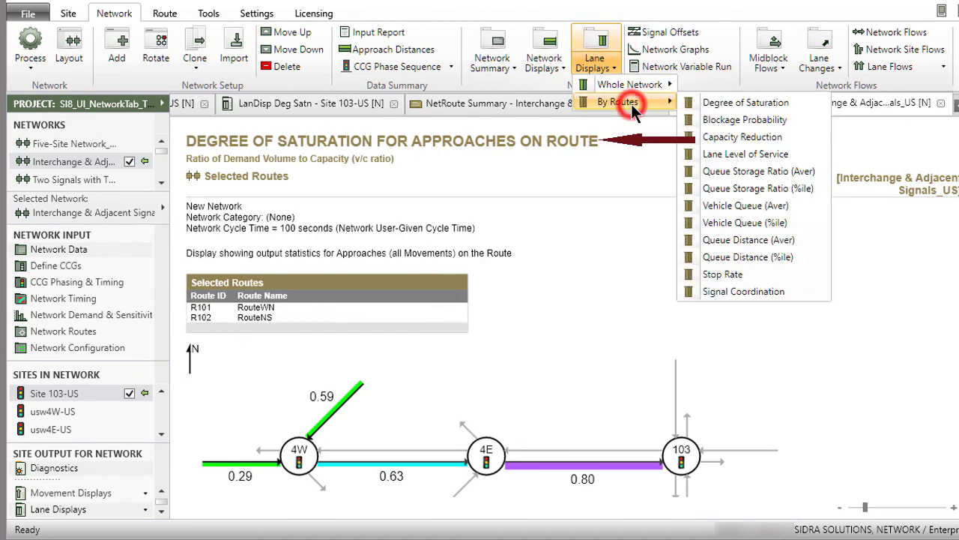
click(739, 103)
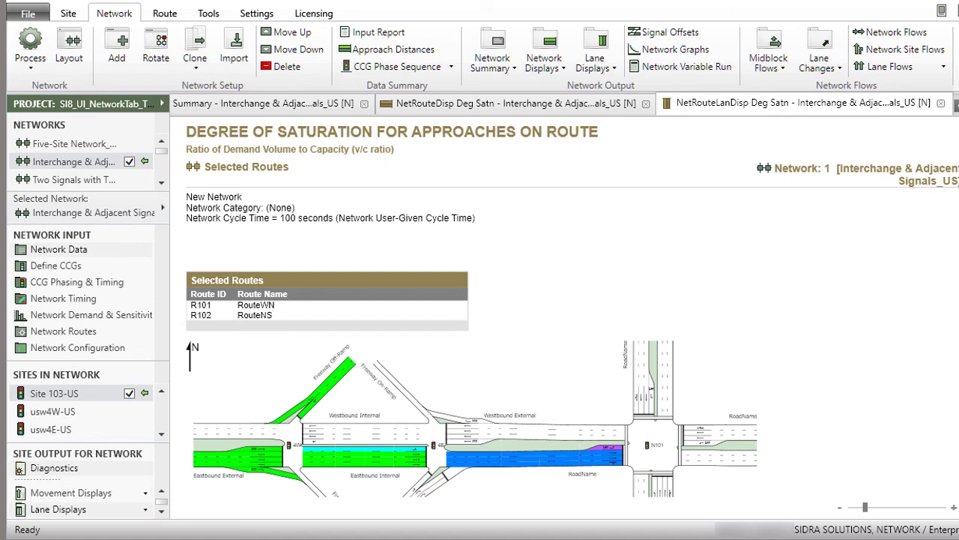
right_click(688, 102)
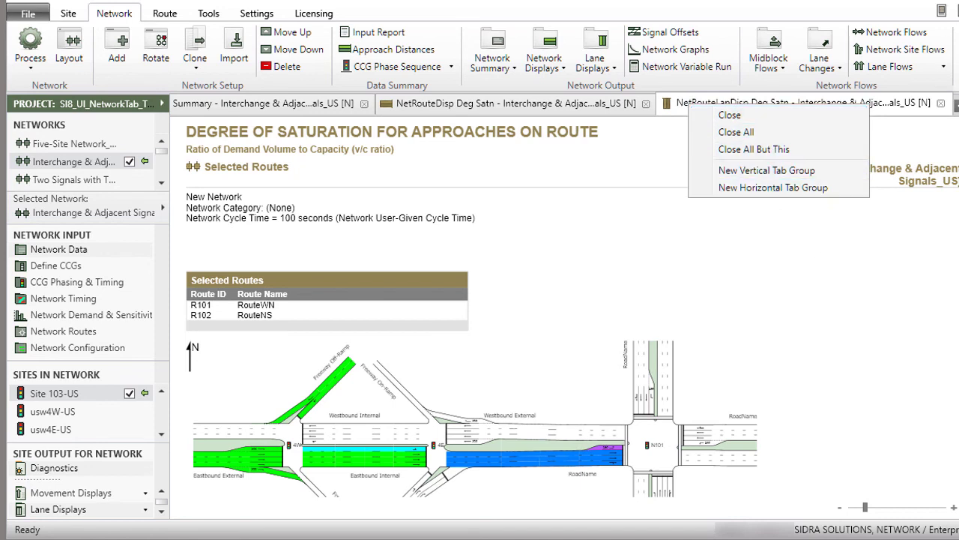
Enter 'AM Peak' as the Network Category in the Interchange & Adjacent Signals_US network data.
click(51, 248)
click(52, 249)
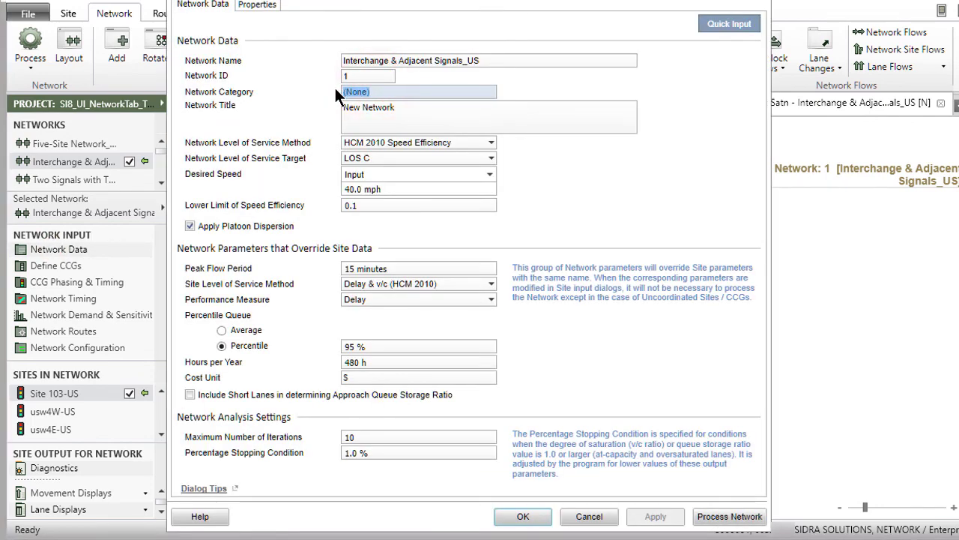
text(AM Peak)
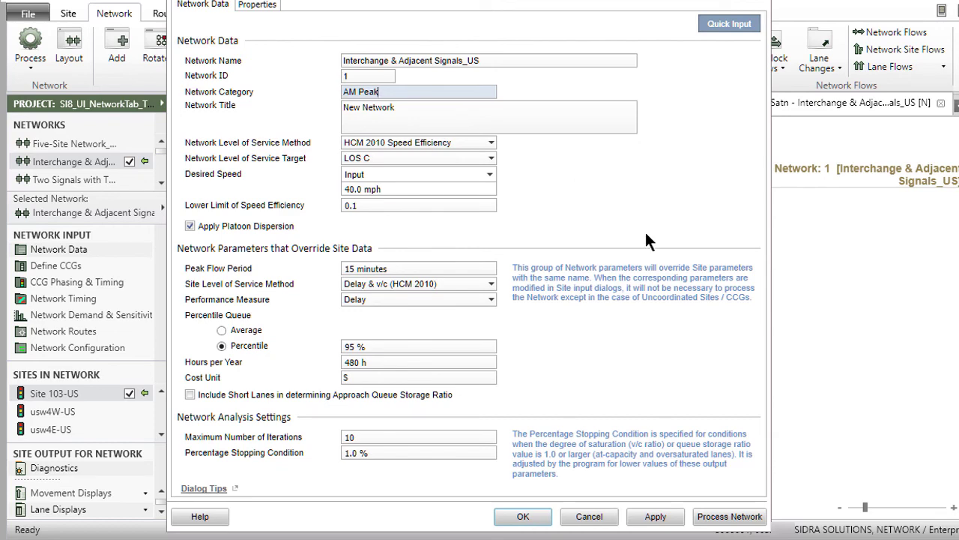
click(524, 517)
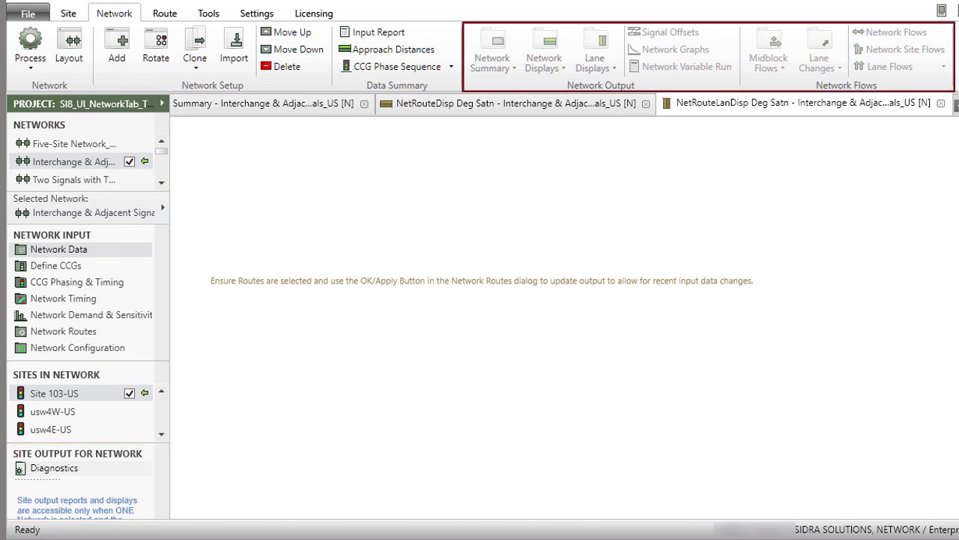
Reprocess the network to show AM Peak results, then close all output displays.
click(29, 44)
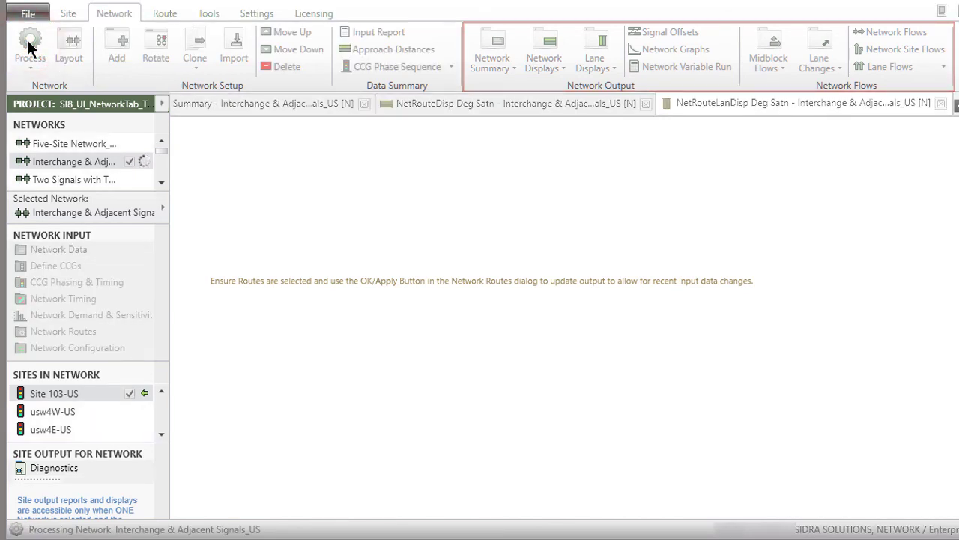
right_click(599, 103)
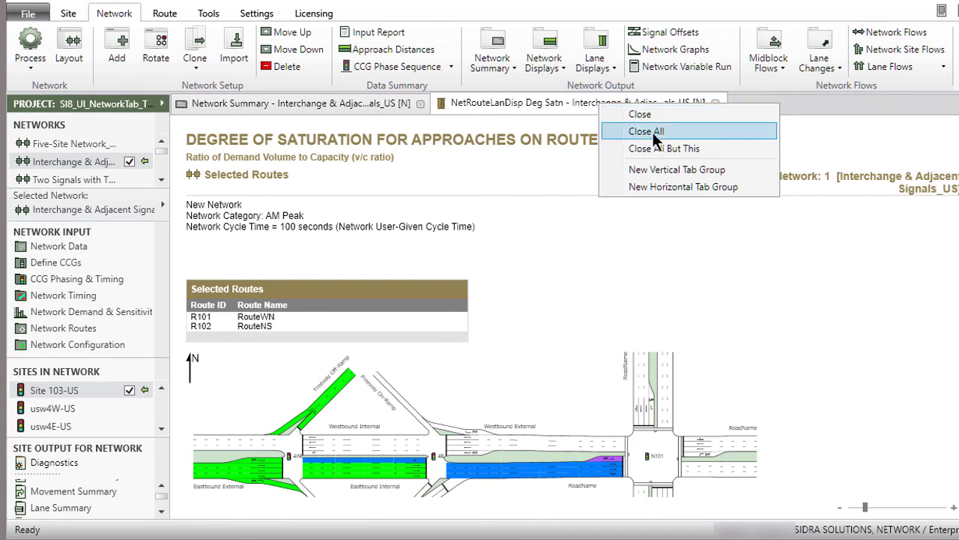
click(652, 134)
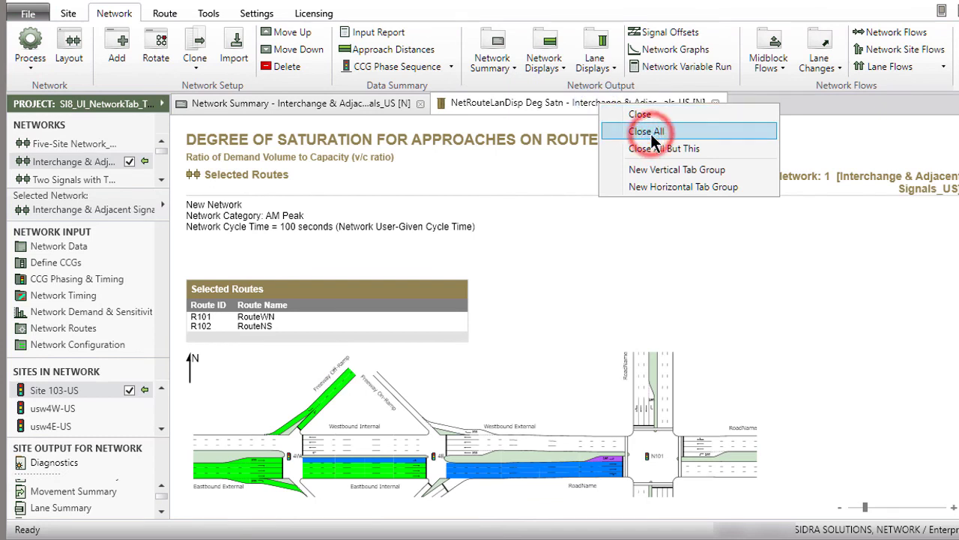